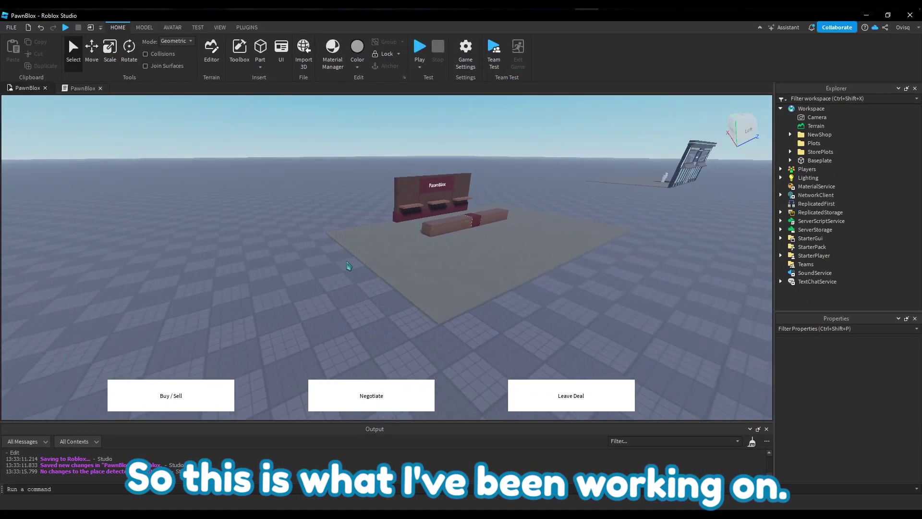
# Step: Look over the PawnBlox shop stand from the front and sides, including its counter, sign and display shelves
pyautogui.press('w')
pyautogui.moveTo(346, 261); pyautogui.dragTo(438, 291, button='right')
pyautogui.press('w')
pyautogui.press('a')
pyautogui.press('s')
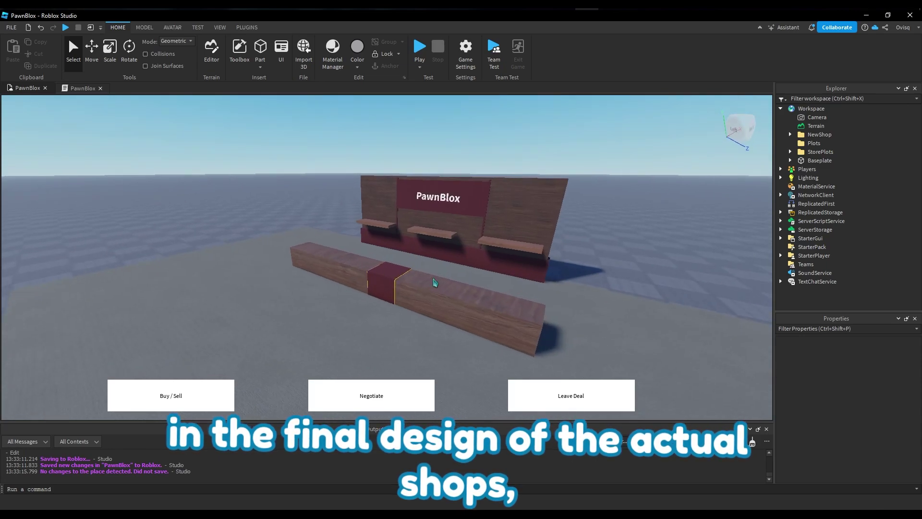
pyautogui.press('d')
pyautogui.moveTo(433, 279); pyautogui.dragTo(482, 270, button='right')
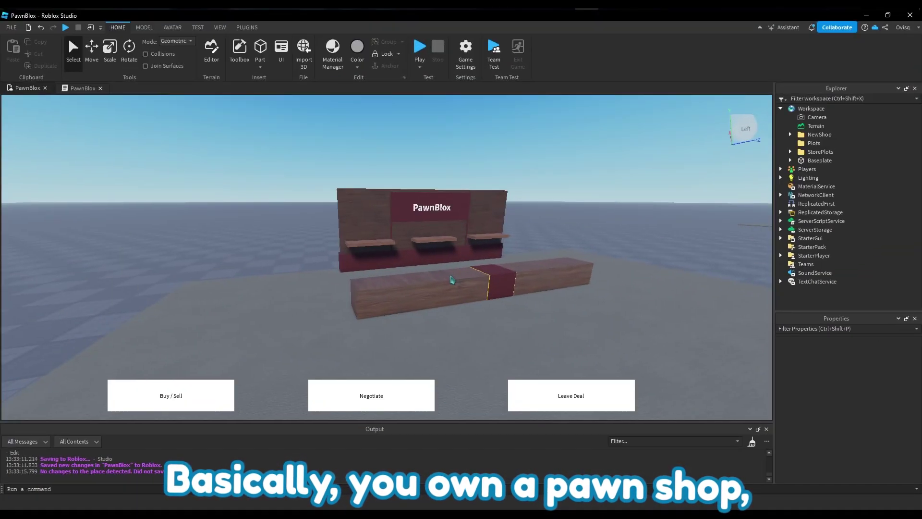
pyautogui.press('d')
pyautogui.moveTo(452, 280); pyautogui.dragTo(454, 280, button='right')
pyautogui.press('w')
pyautogui.press('s')
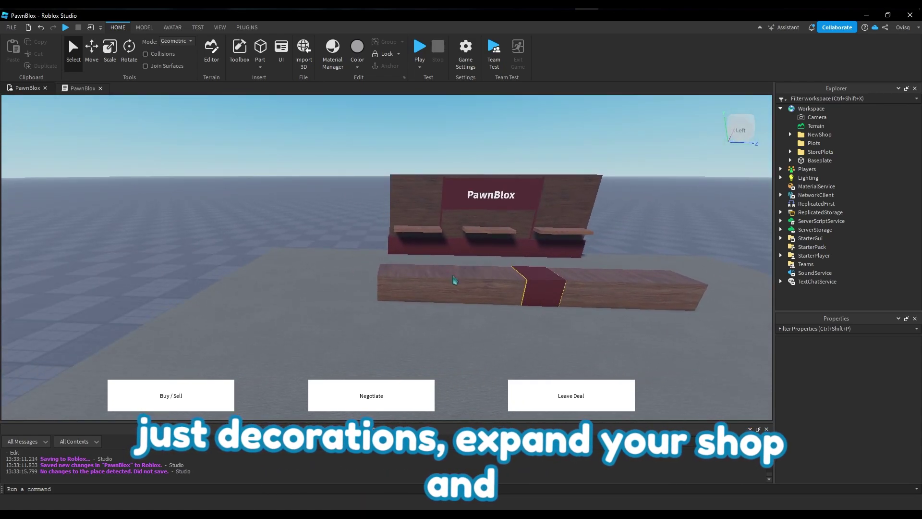
pyautogui.moveTo(455, 280); pyautogui.dragTo(466, 274, button='right')
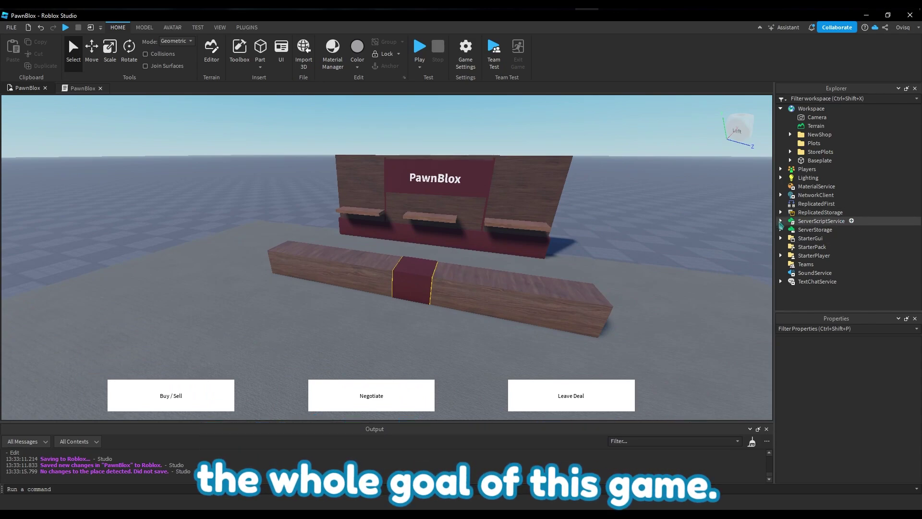
pyautogui.press('d')
pyautogui.moveTo(671, 242); pyautogui.dragTo(667, 245, button='right')
pyautogui.press('d')
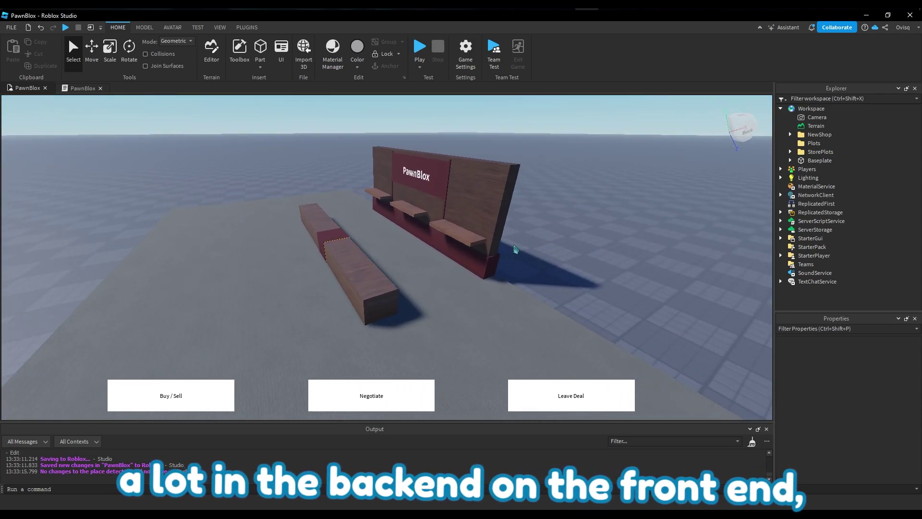
pyautogui.press('a')
pyautogui.moveTo(451, 269); pyautogui.dragTo(429, 239, button='right')
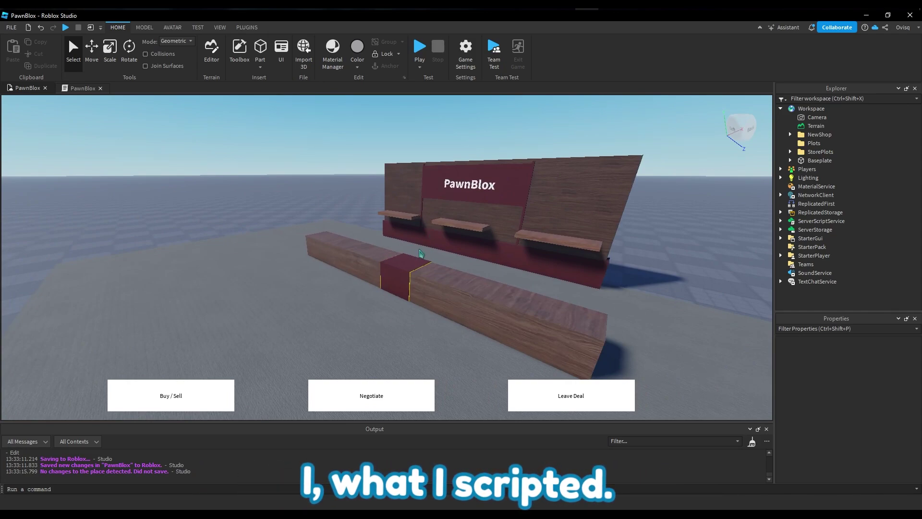
pyautogui.press('a')
pyautogui.moveTo(419, 250); pyautogui.dragTo(444, 219, button='right')
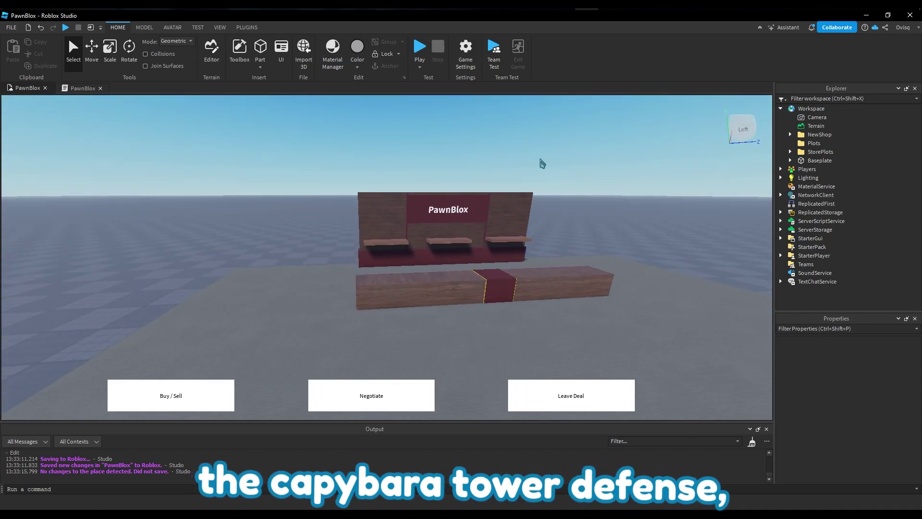
pyautogui.moveTo(542, 163); pyautogui.dragTo(520, 155, button='right')
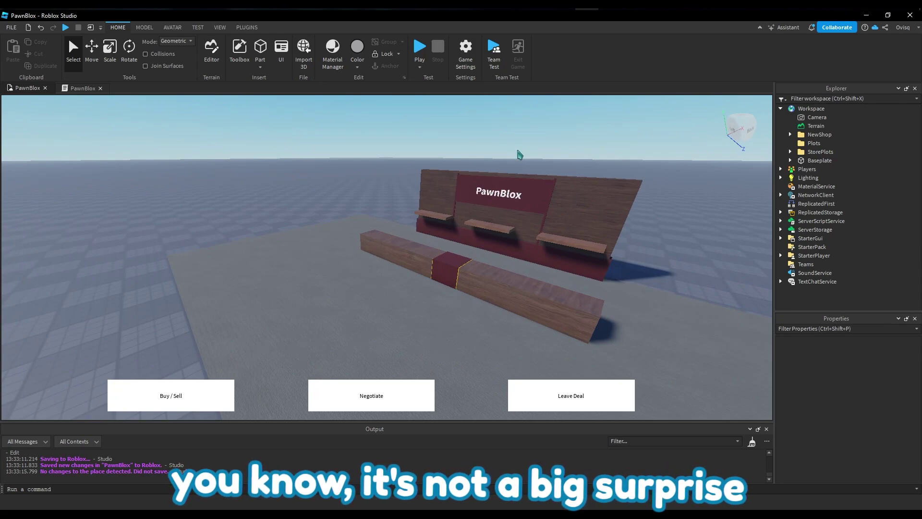
pyautogui.moveTo(520, 155)
pyautogui.mouseDown(button='right')
pyautogui.moveTo(520, 171)
pyautogui.moveTo(517, 161)
pyautogui.mouseUp(button='right')
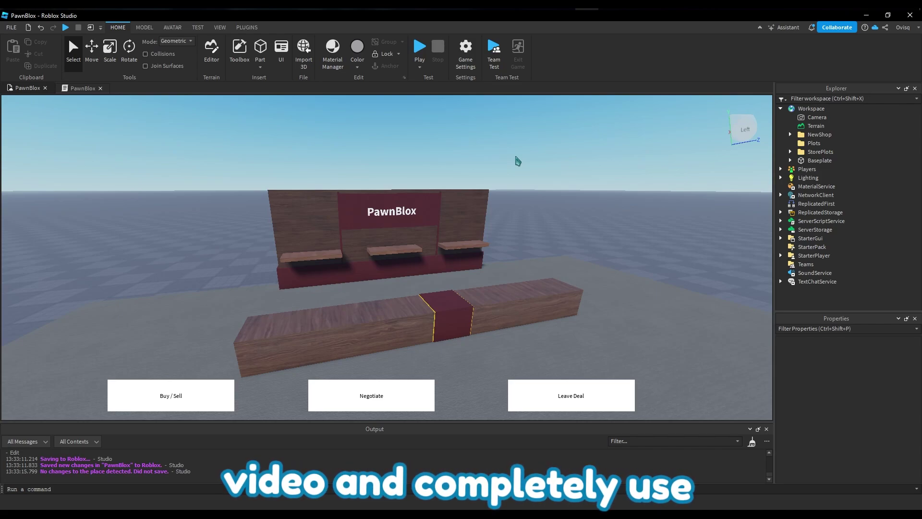
pyautogui.scroll(3, 515, 158)
pyautogui.moveTo(505, 177); pyautogui.dragTo(492, 179, button='right')
pyautogui.scroll(-4, 504, 183)
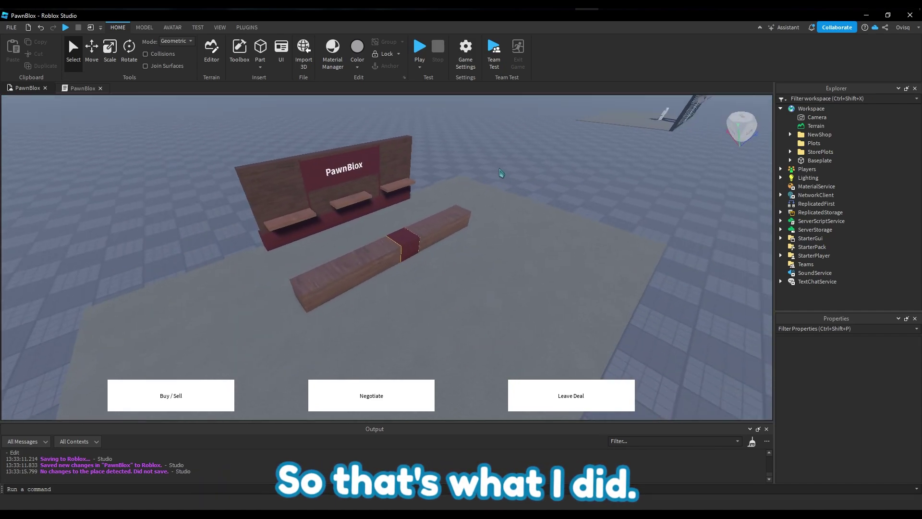
pyautogui.scroll(3, 496, 176)
pyautogui.press('d')
pyautogui.press('d')
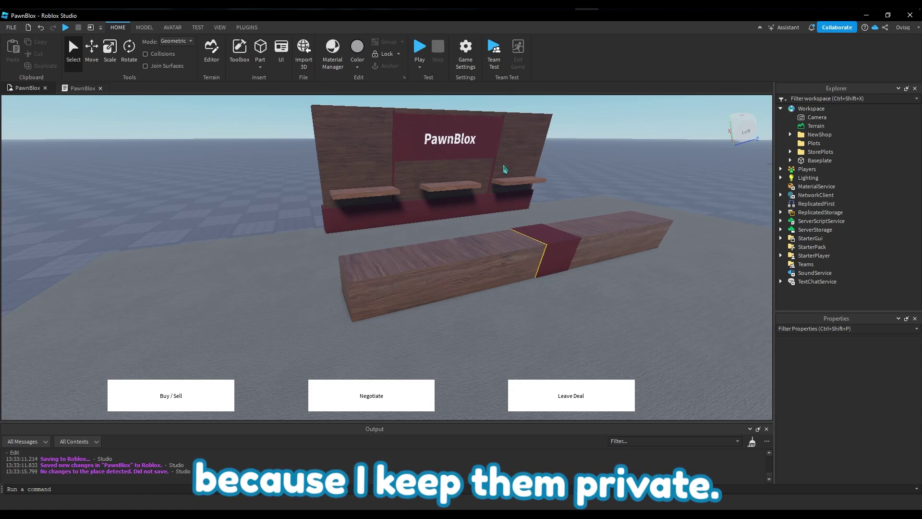
pyautogui.moveTo(503, 167); pyautogui.dragTo(499, 166, button='right')
pyautogui.press('d')
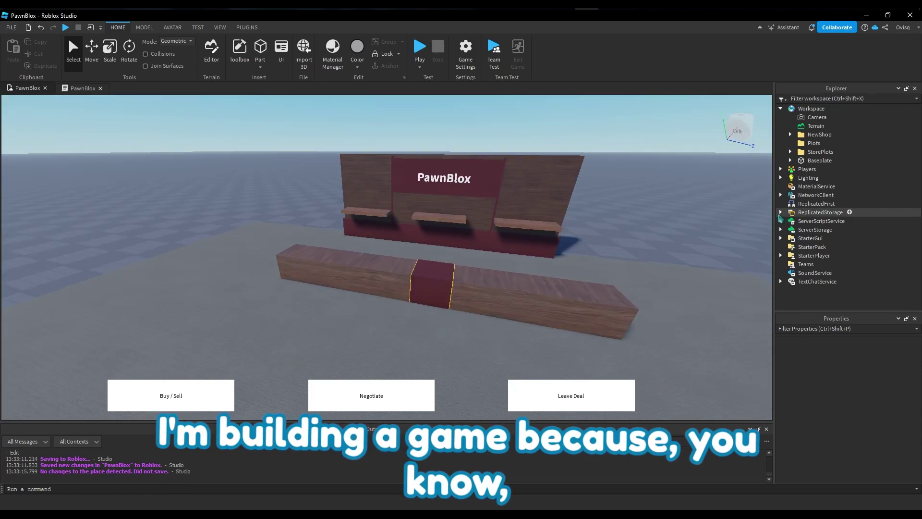
# Step: Look at the folders inside ReplicatedStorage and collapse it again
pyautogui.click(780, 212)
pyautogui.press('d')
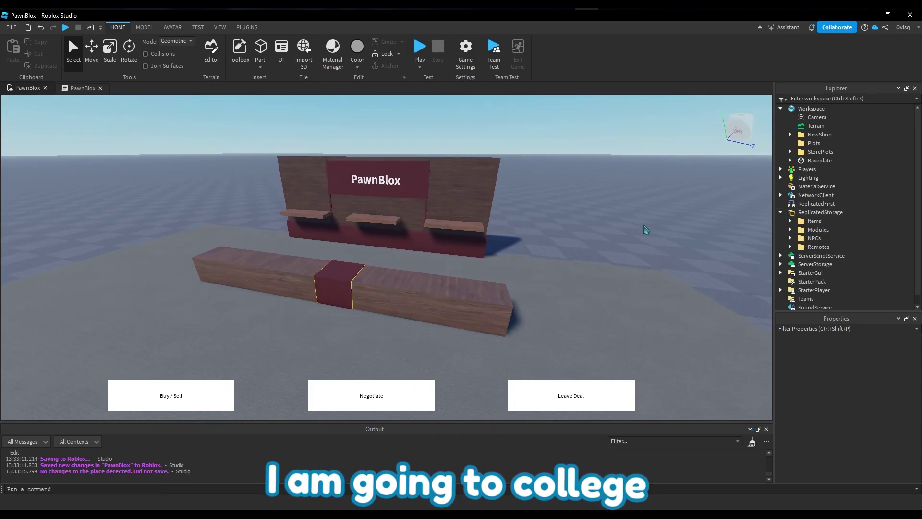
pyautogui.moveTo(646, 228); pyautogui.dragTo(642, 228, button='right')
pyautogui.press('d')
pyautogui.moveTo(749, 250)
pyautogui.mouseDown(button='right')
pyautogui.moveTo(628, 248)
pyautogui.moveTo(738, 248)
pyautogui.mouseUp(button='right')
pyautogui.press('a')
pyautogui.click(780, 212)
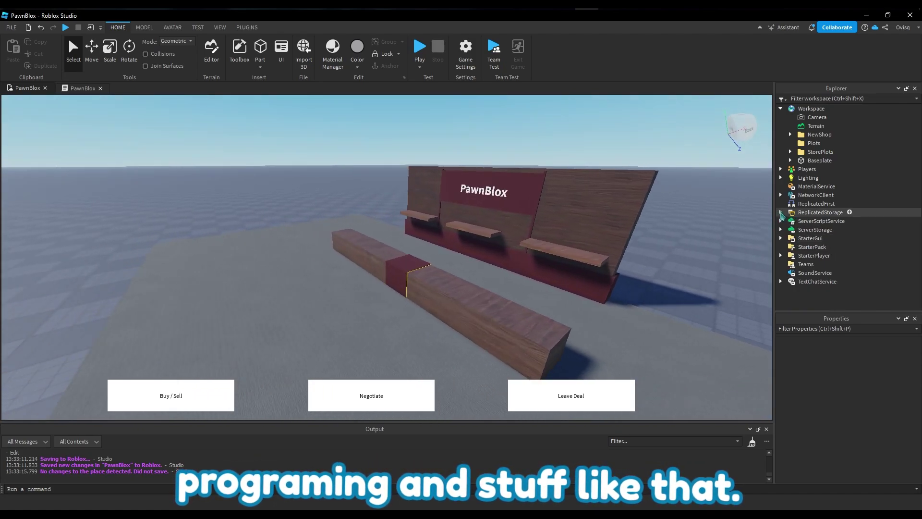
# Step: Expand StarterGui and MainGUI to view the interface frames, and inspect the NewShopGUI frame
pyautogui.click(780, 238)
pyautogui.click(790, 247)
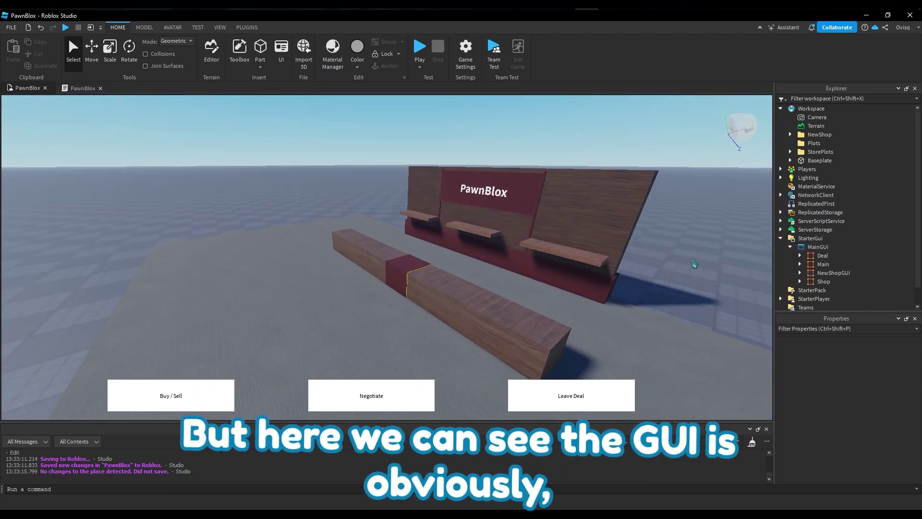
pyautogui.press('s')
pyautogui.moveTo(690, 262); pyautogui.dragTo(624, 278, button='right')
pyautogui.click(833, 273)
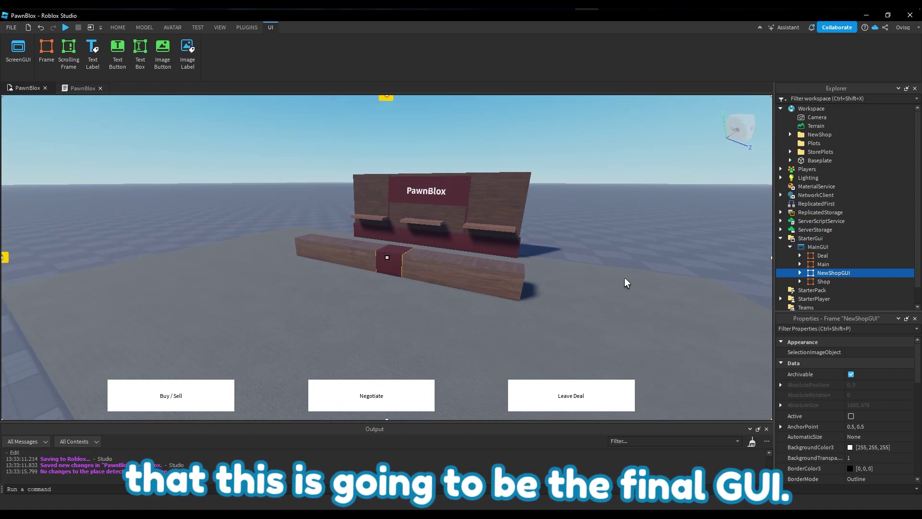
pyautogui.press('d')
pyautogui.press('w')
pyautogui.click(646, 239)
pyautogui.moveTo(647, 243); pyautogui.dragTo(663, 243, button='right')
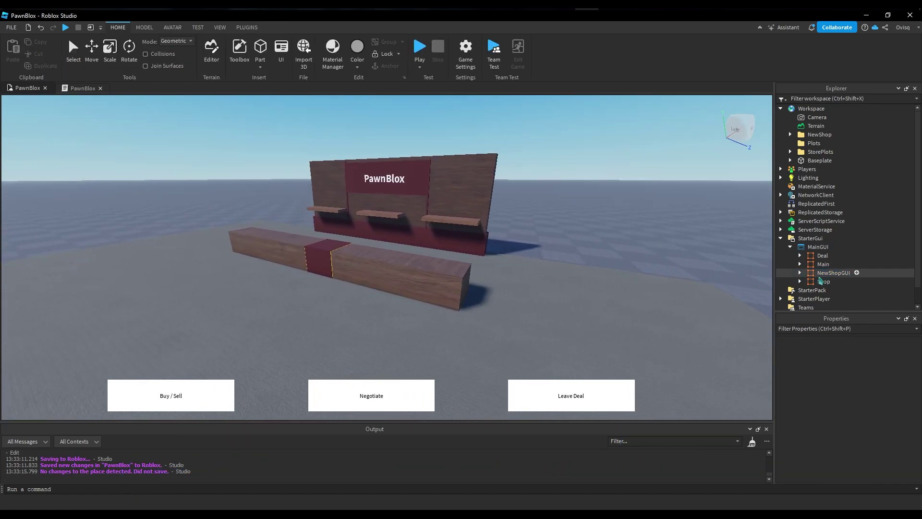
# Step: Turn off the Visible property of the NewShopGUI frame
pyautogui.click(833, 272)
pyautogui.scroll(-4, 854, 415)
pyautogui.scroll(-4, 854, 416)
pyautogui.click(851, 361)
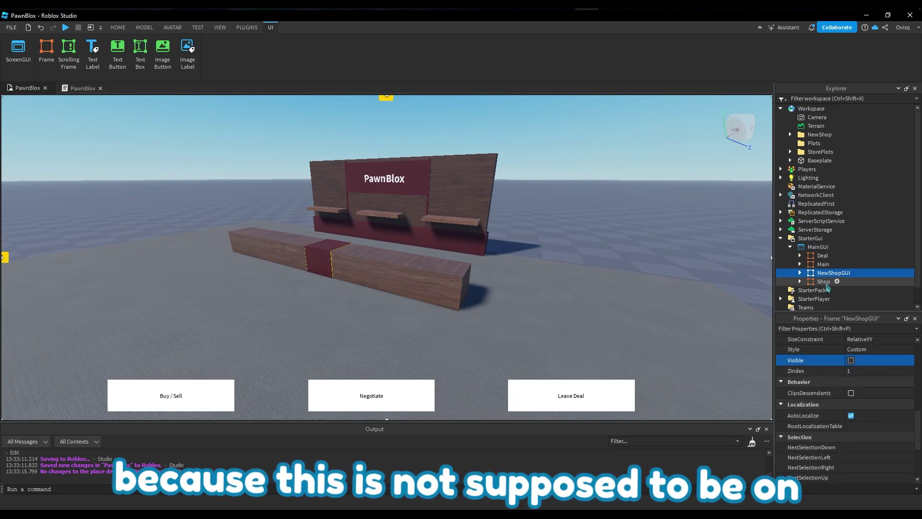
# Step: Make the Shop frame visible and hide the Deal frame in MainGUI
pyautogui.click(836, 281)
pyautogui.click(851, 361)
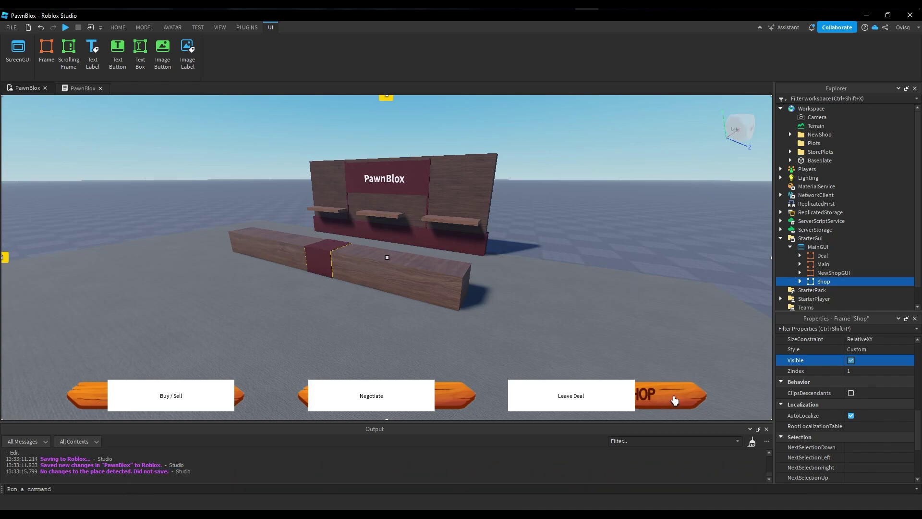
pyautogui.click(820, 264)
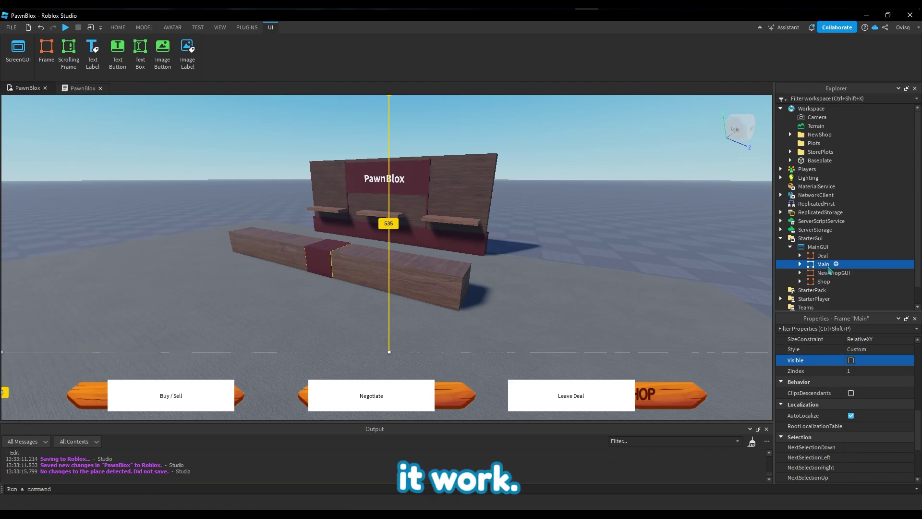
pyautogui.click(822, 255)
pyautogui.click(851, 359)
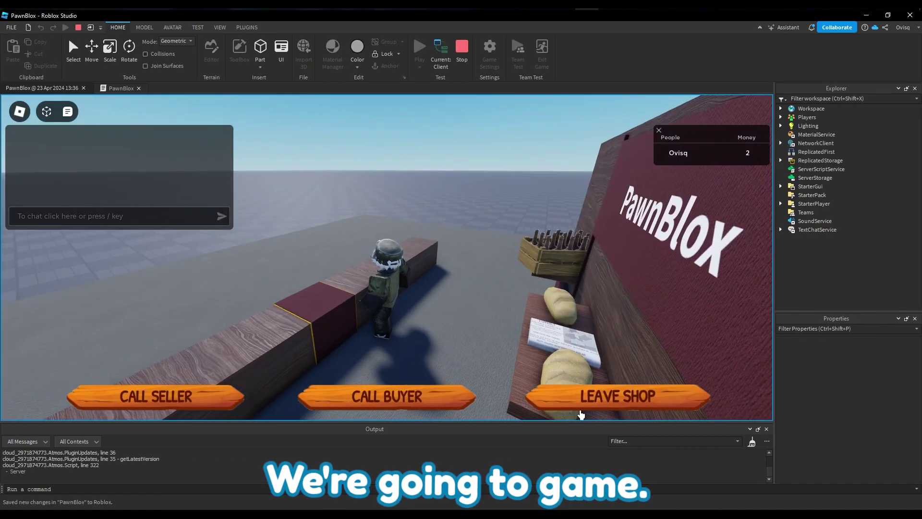
# Step: Leave the shop mode in the running playtest and walk the character around to view the items on the shelves
pyautogui.click(581, 411)
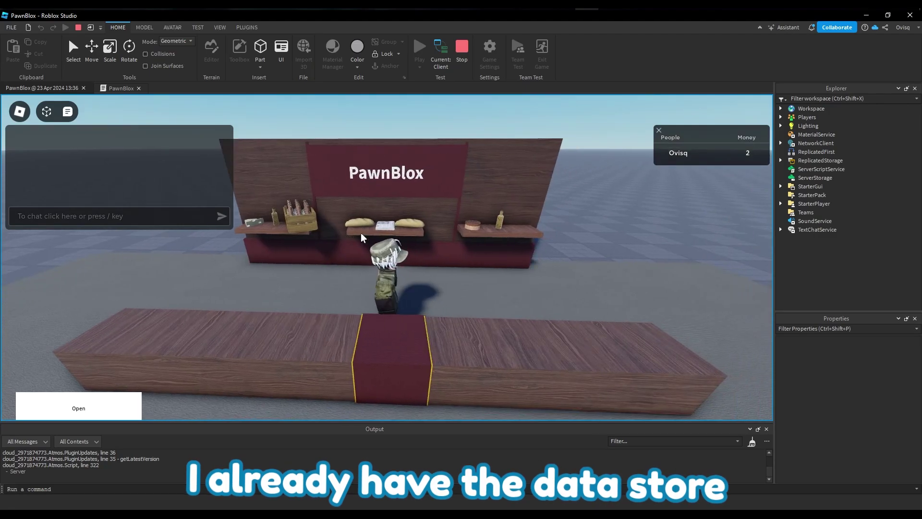
pyautogui.press('w')
pyautogui.press('a')
pyautogui.press('d')
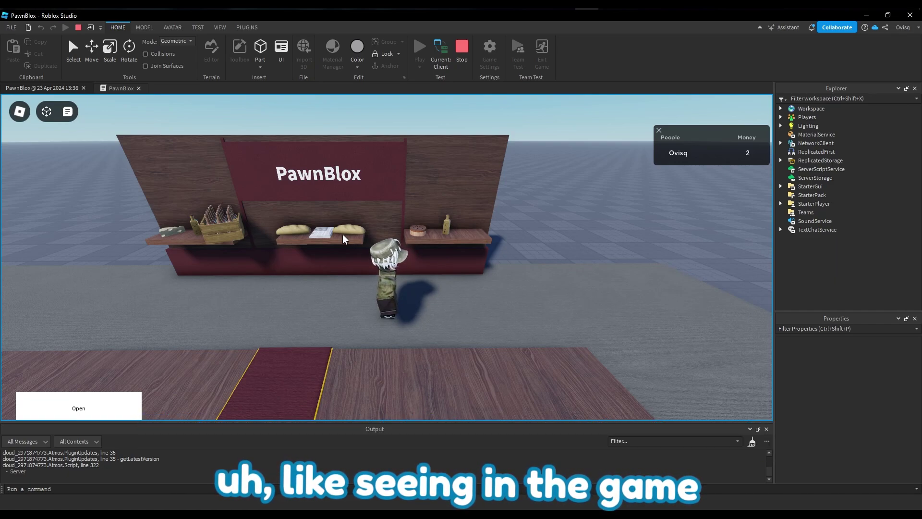
pyautogui.press('w')
pyautogui.moveTo(381, 224); pyautogui.dragTo(353, 230, button='right')
pyautogui.press('a')
pyautogui.press('w')
pyautogui.press('d')
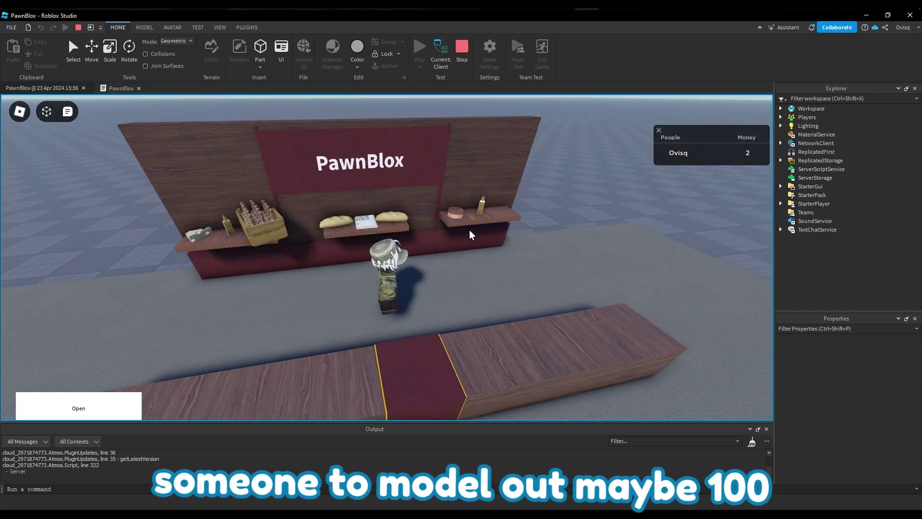
pyautogui.moveTo(517, 221); pyautogui.dragTo(440, 229, button='right')
pyautogui.press('w')
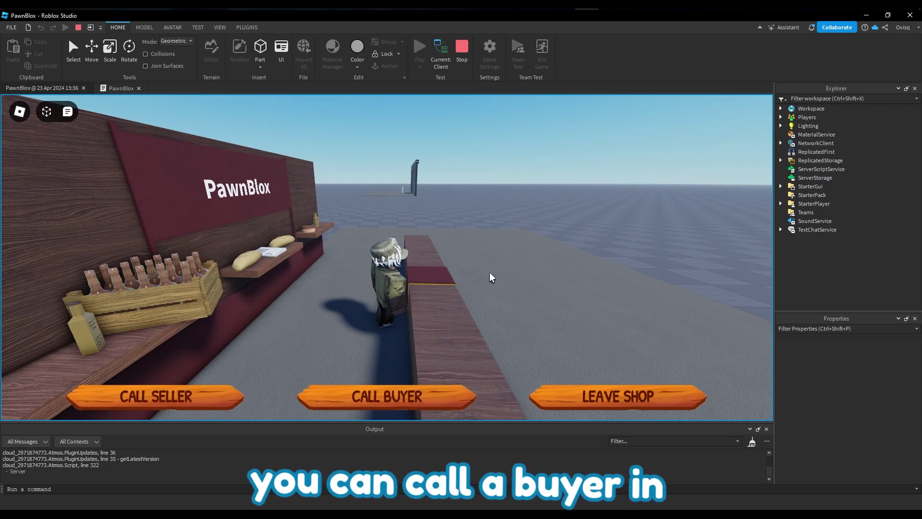
# Step: Leave and reopen the shop in the playtest, and look over the buyer and the newspaper deal at the counter
pyautogui.click(658, 407)
pyautogui.click(103, 411)
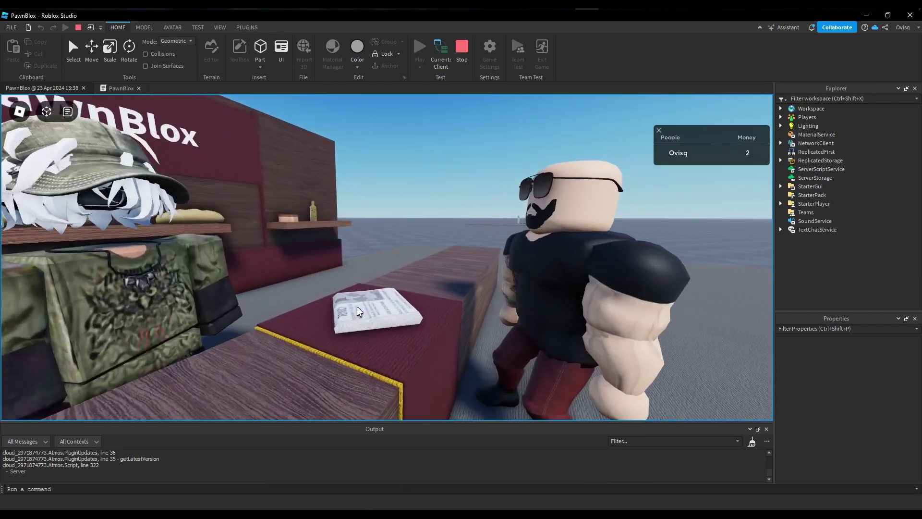
pyautogui.click(357, 310)
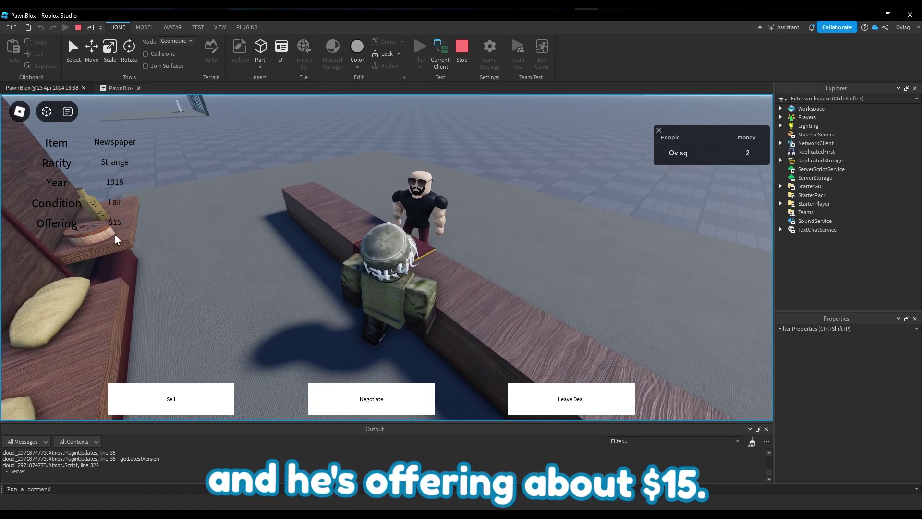
pyautogui.moveTo(356, 229); pyautogui.dragTo(410, 255, button='right')
pyautogui.scroll(-2, 355, 229)
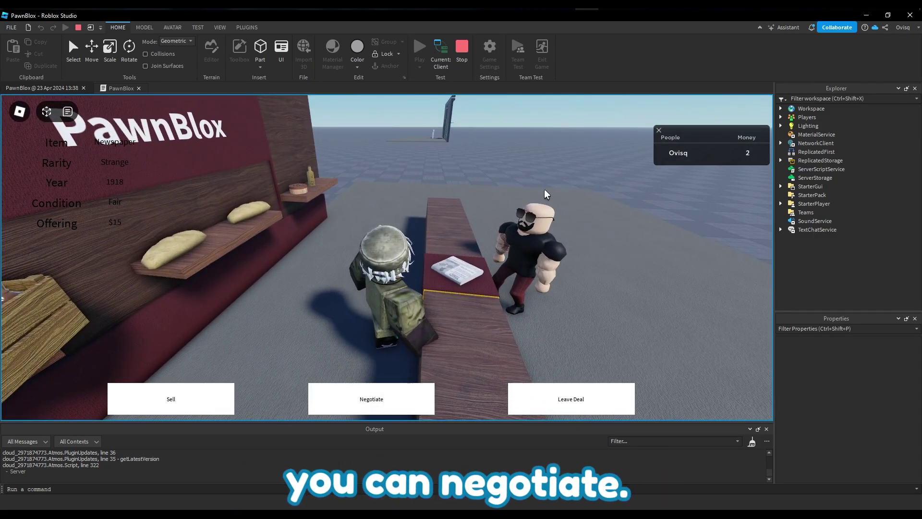
# Step: Expand Workspace through Plots, plot 1 and its NPC folder to show the contents of the Webspace character
pyautogui.click(780, 108)
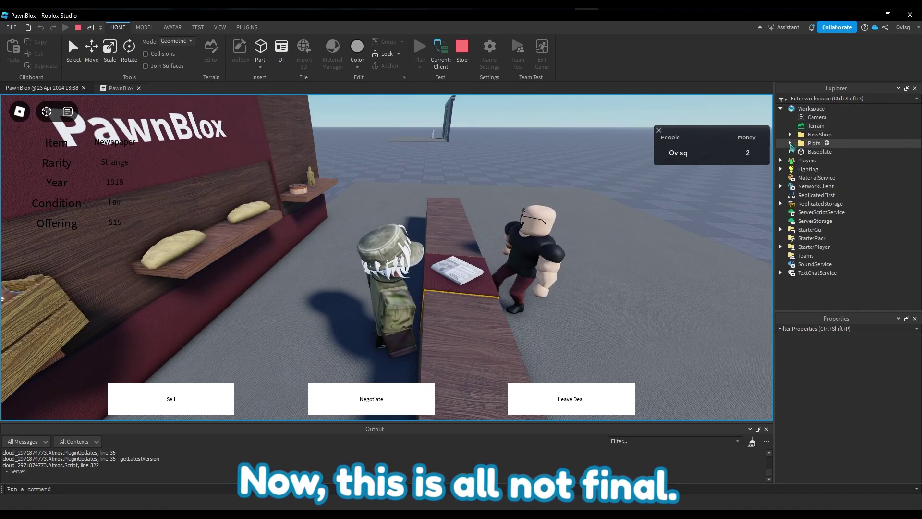
pyautogui.click(799, 153)
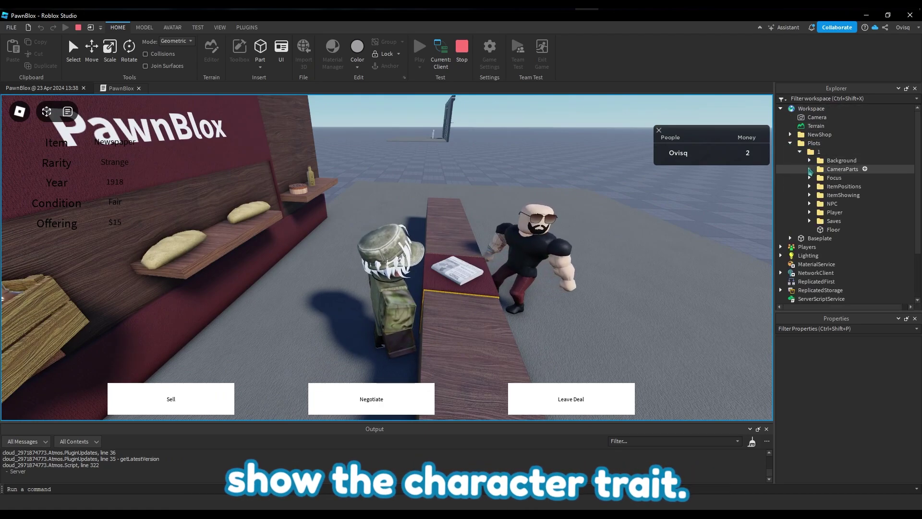
pyautogui.click(809, 204)
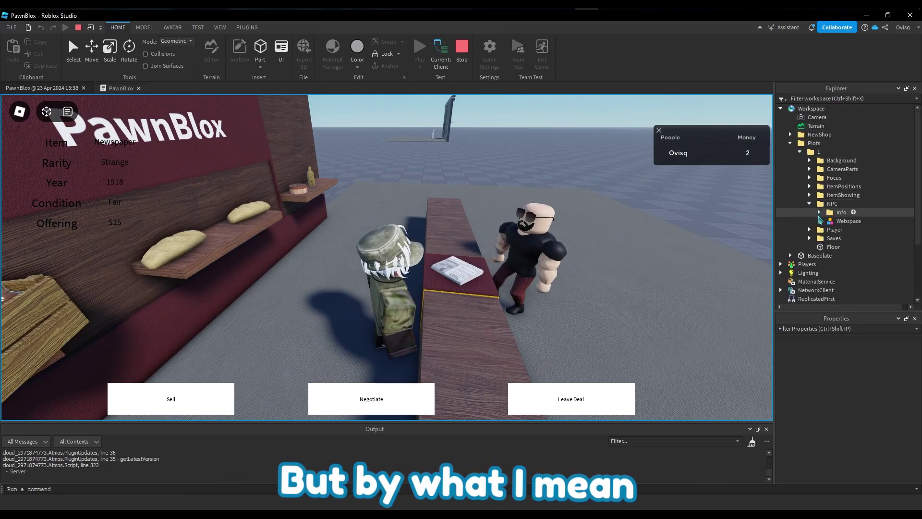
pyautogui.click(819, 221)
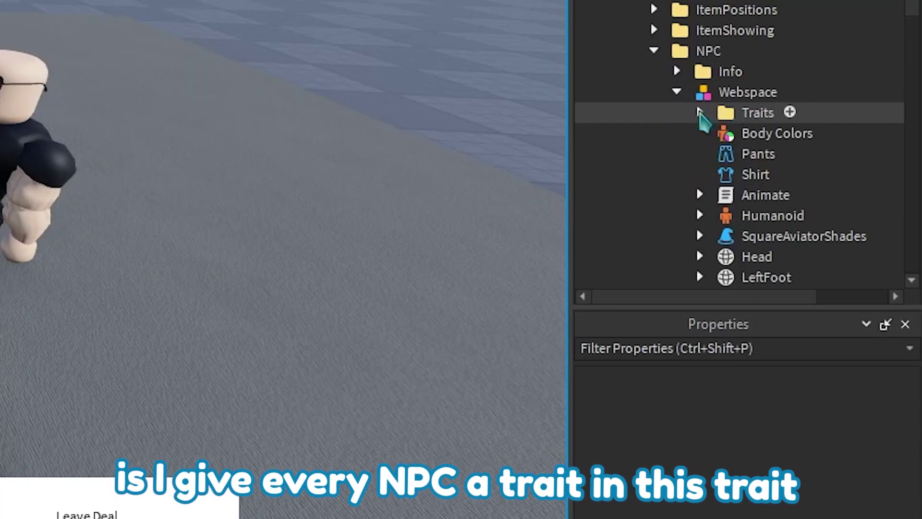
# Step: Open Webspace's Traits folder and inspect the Trait and TraitFloat values
pyautogui.click(828, 230)
pyautogui.scroll(-1, 829, 230)
pyautogui.click(759, 102)
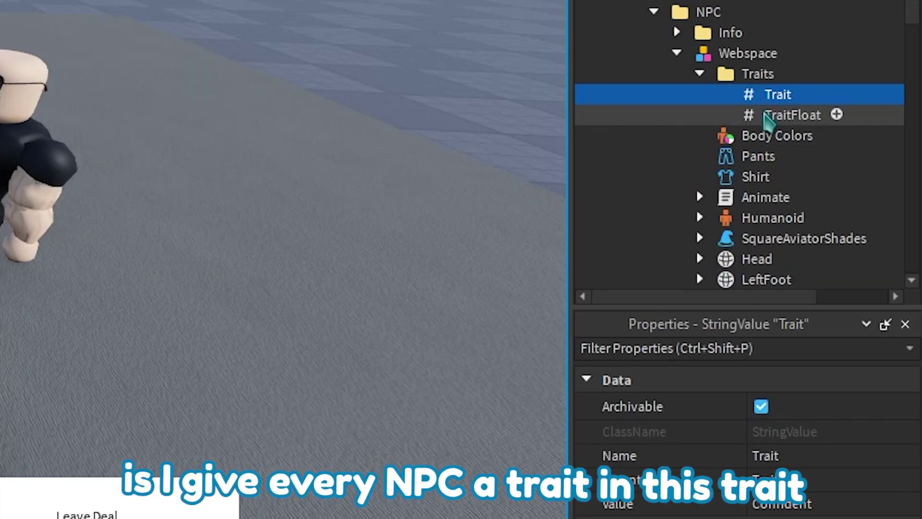
pyautogui.click(764, 117)
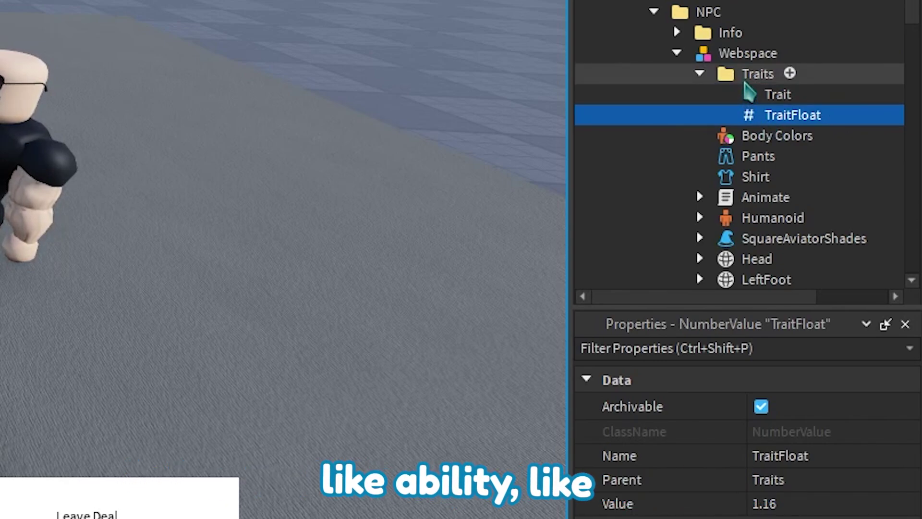
pyautogui.click(751, 77)
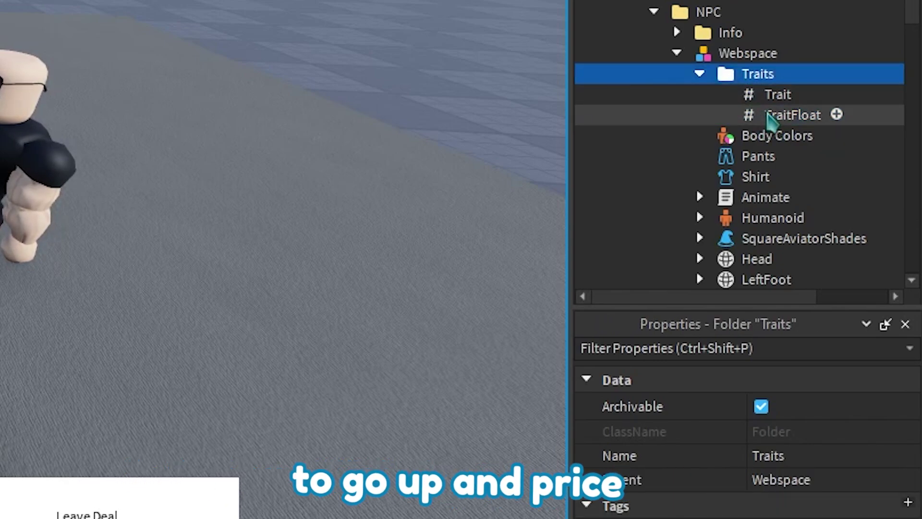
# Step: Check Webspace's Trait and TraitFloat values, and negotiate the newspaper's price to $16, $17 and one step higher
pyautogui.press('Down')
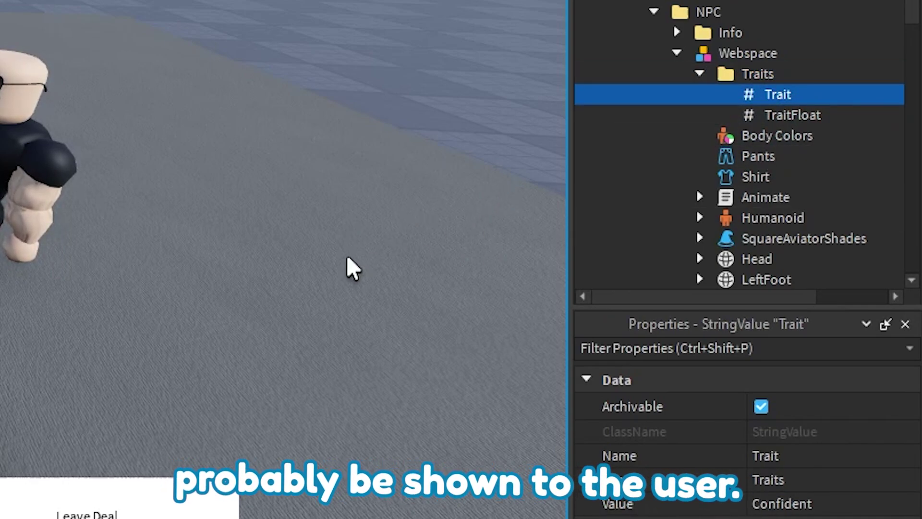
pyautogui.click(798, 117)
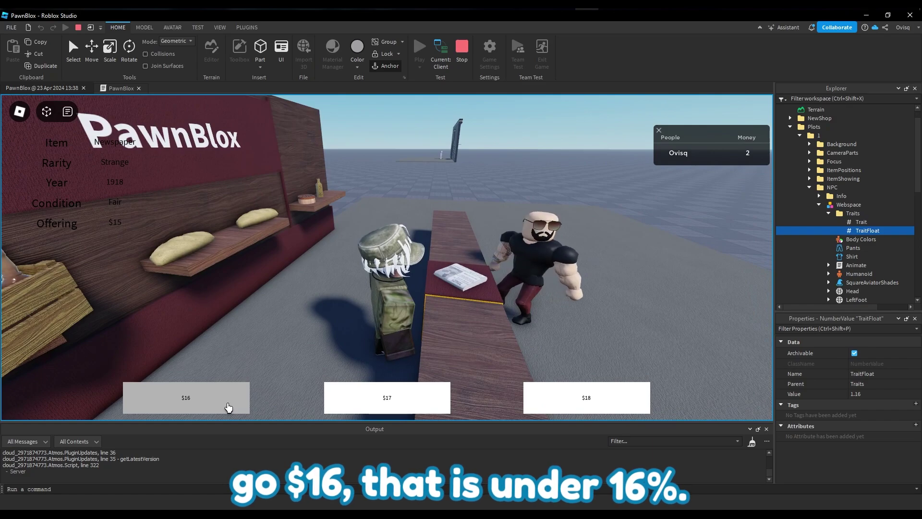
pyautogui.click(225, 404)
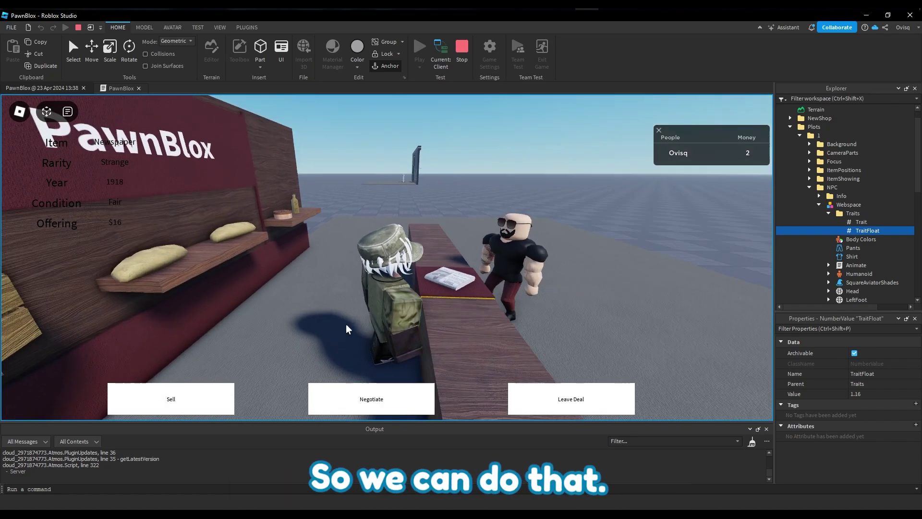
pyautogui.click(340, 404)
pyautogui.click(207, 393)
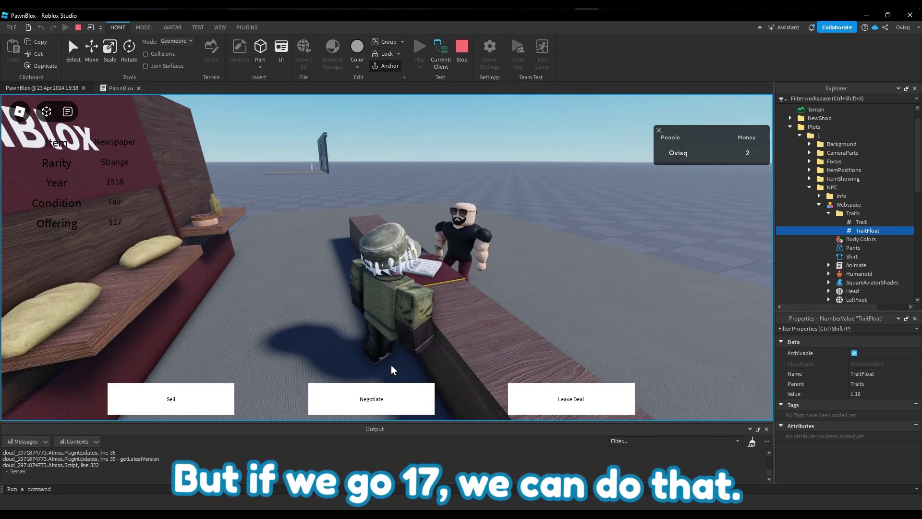
pyautogui.click(380, 401)
pyautogui.click(208, 398)
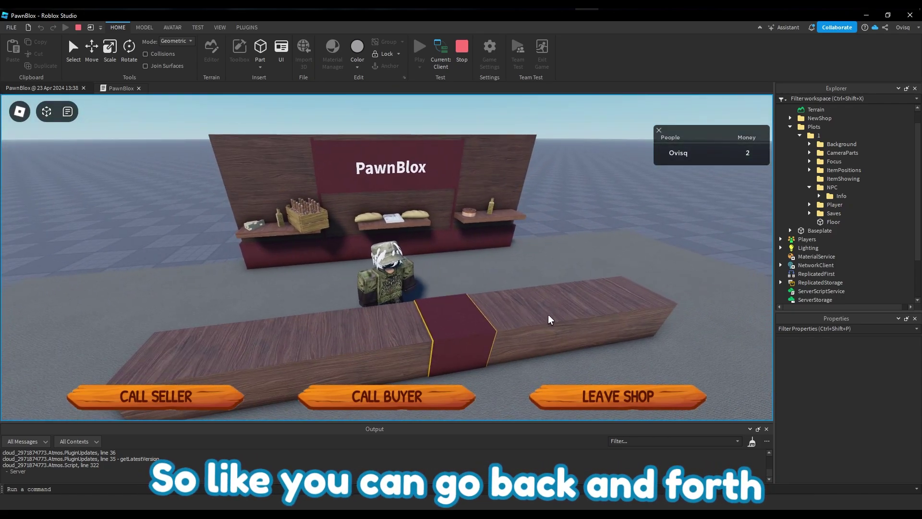
# Step: Call another buyer to the counter and look around the cheese deal from different angles
pyautogui.moveTo(548, 314); pyautogui.dragTo(563, 311, button='right')
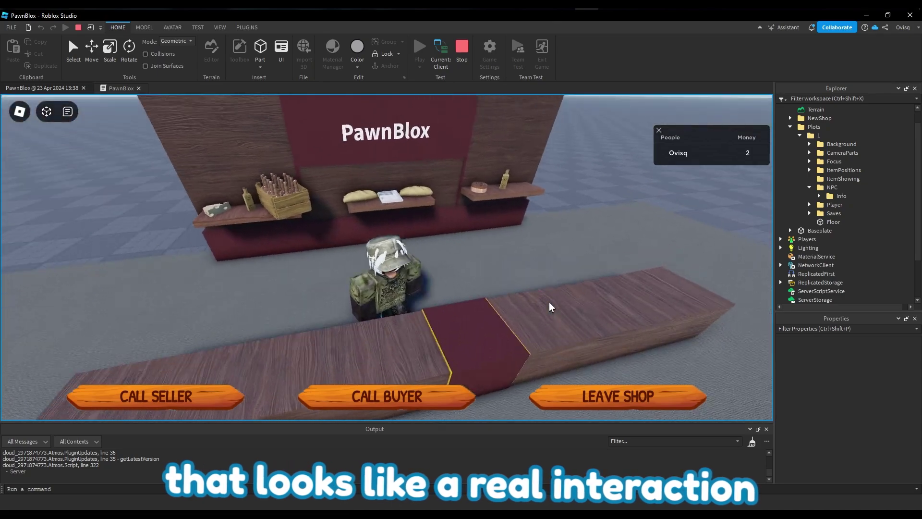
pyautogui.click(405, 399)
pyautogui.moveTo(439, 302); pyautogui.dragTo(440, 301, button='right')
pyautogui.scroll(-2, 440, 301)
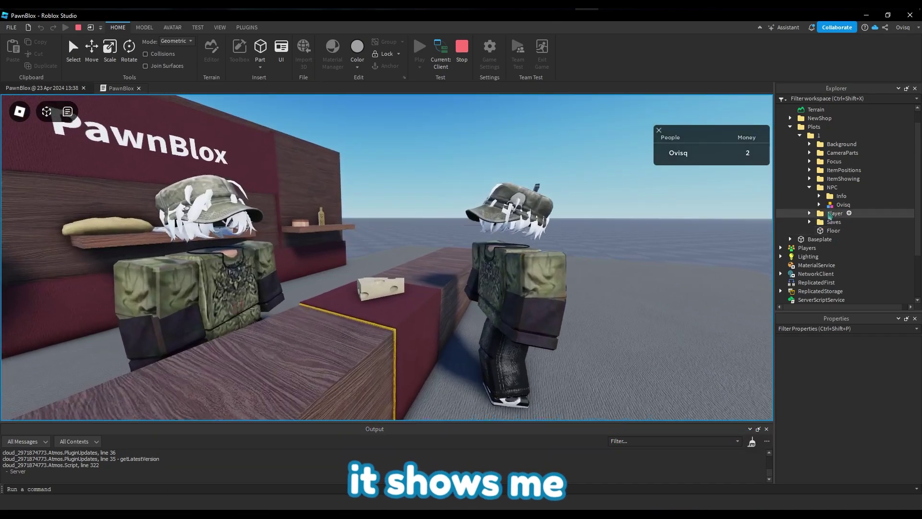
pyautogui.scroll(-1, 822, 287)
pyautogui.scroll(-1, 822, 285)
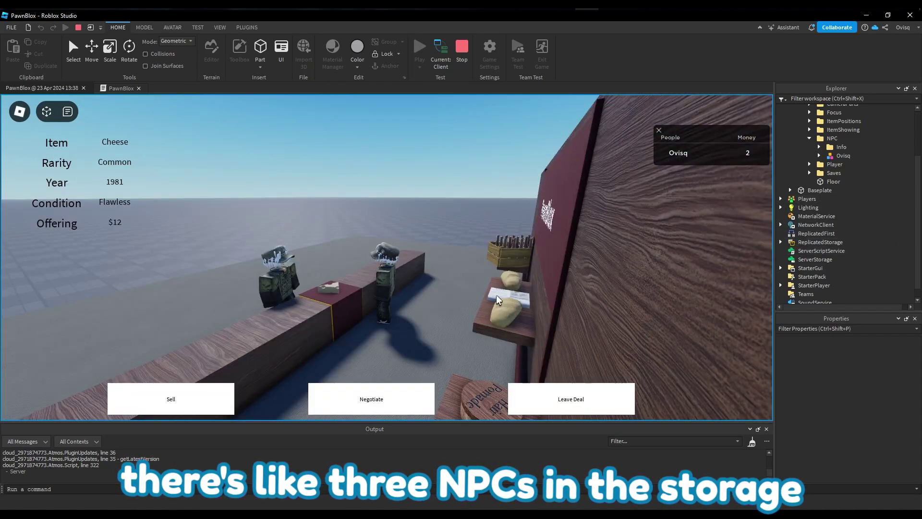
pyautogui.moveTo(496, 296); pyautogui.dragTo(499, 285, button='right')
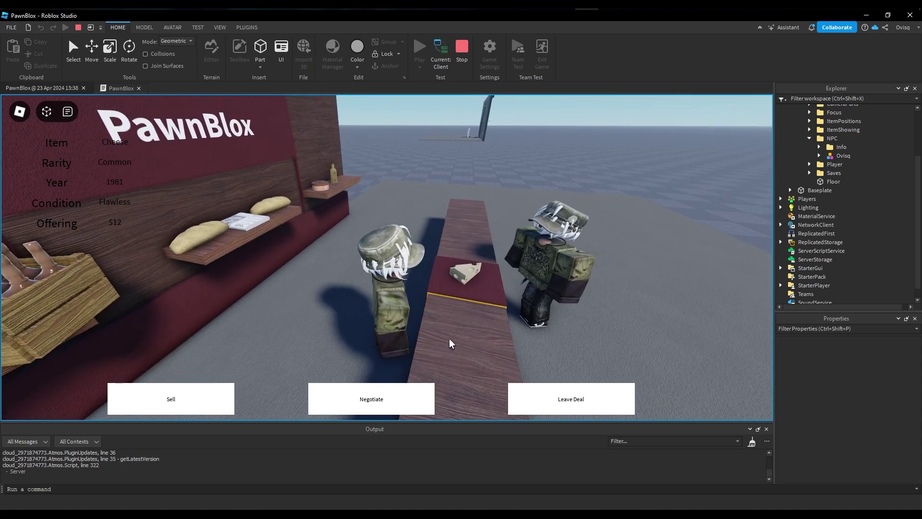
# Step: Expand the new buyer's Traits folder inside NPC and inspect its Trait and TraitFloat values
pyautogui.click(819, 156)
pyautogui.click(828, 164)
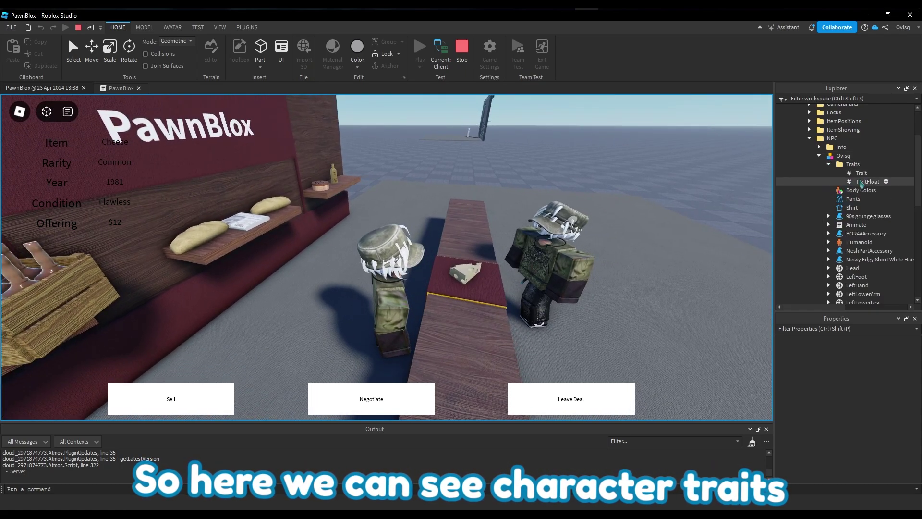
pyautogui.click(862, 181)
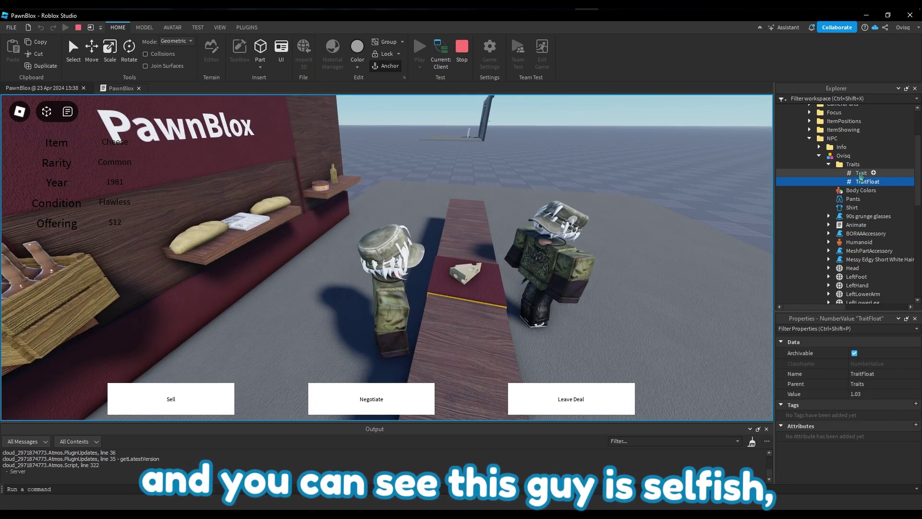
pyautogui.click(861, 174)
pyautogui.click(860, 183)
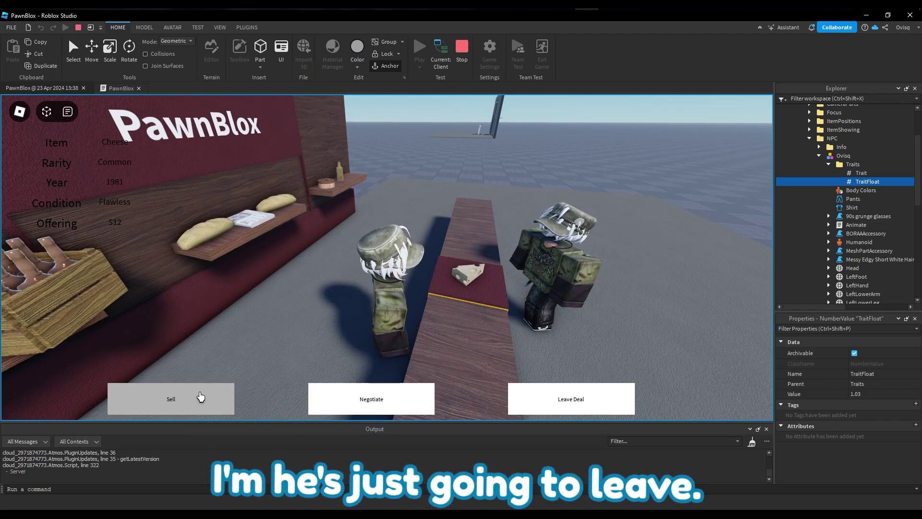
# Step: Sell the cheese for the offered $12, and leave the shop to end the playtest
pyautogui.click(196, 397)
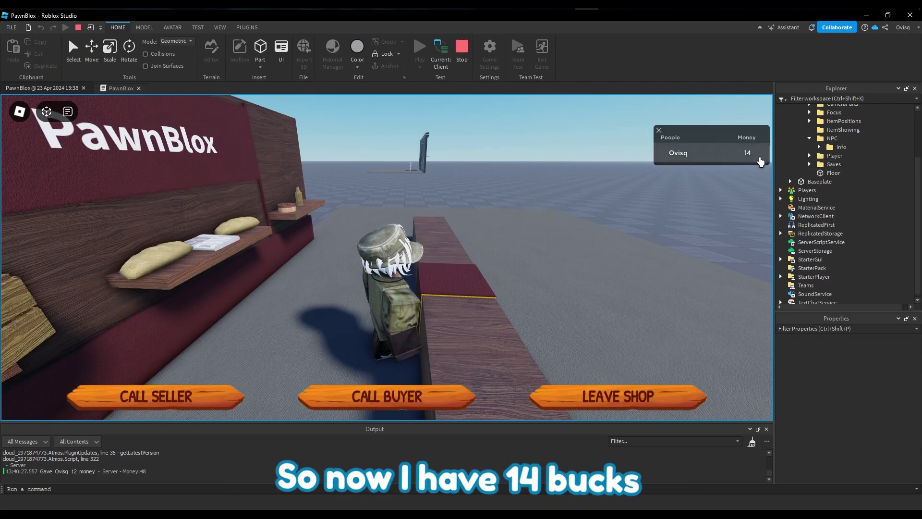
pyautogui.click(646, 393)
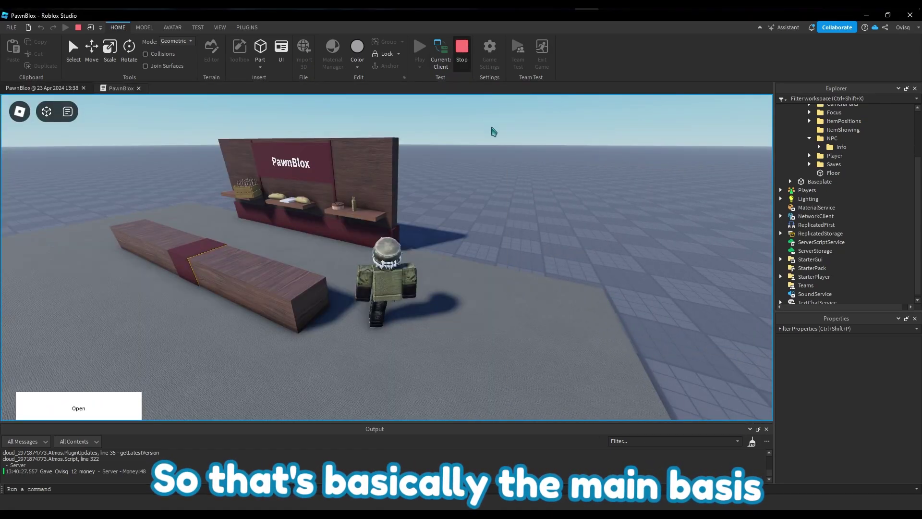
pyautogui.hotkey('shift', 'F5')
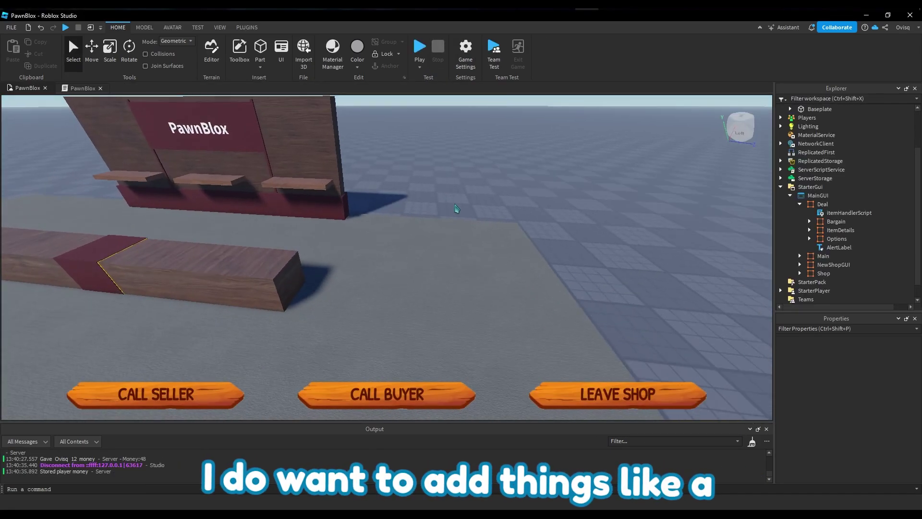
# Step: Expand StorePlots down to plot 1's ItemPositions and select its Small folder to locate the small-item spot on the counter
pyautogui.moveTo(456, 208); pyautogui.dragTo(325, 246, button='right')
pyautogui.press('s')
pyautogui.press('a')
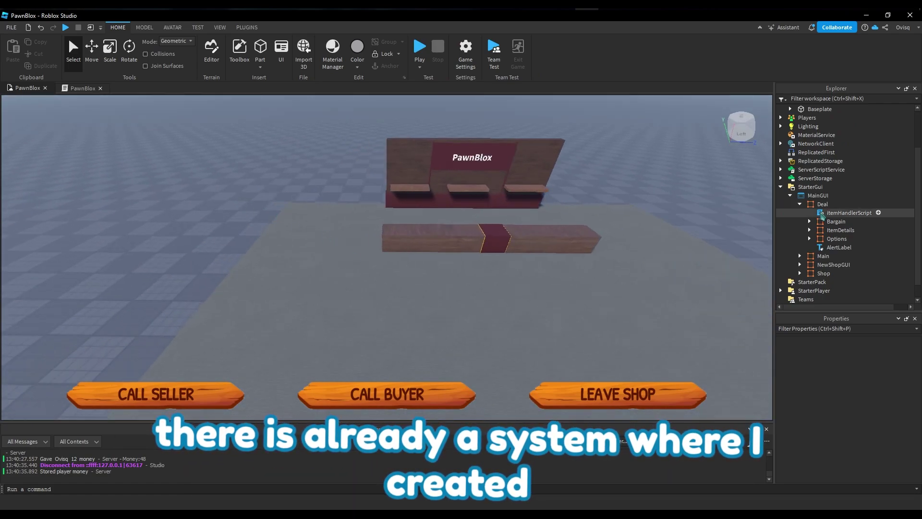
pyautogui.scroll(3, 797, 192)
pyautogui.click(800, 159)
pyautogui.scroll(-2, 811, 182)
pyautogui.click(809, 162)
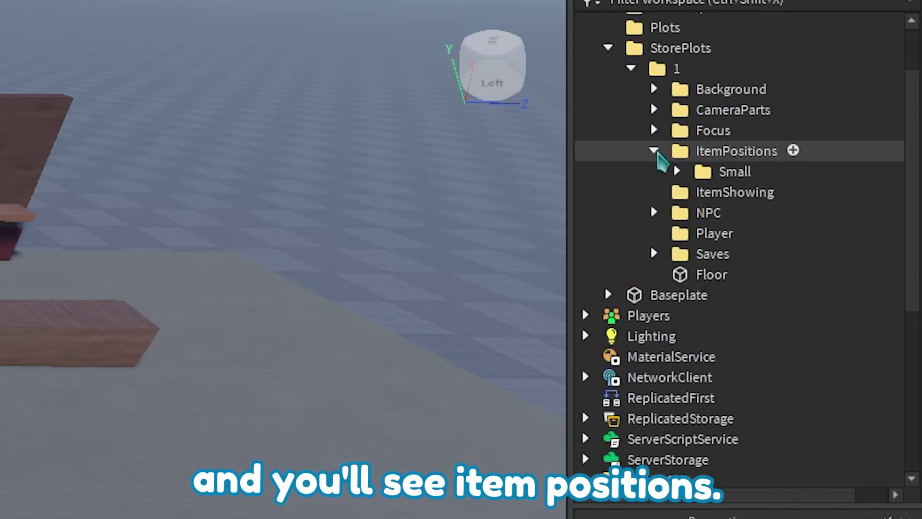
pyautogui.click(709, 172)
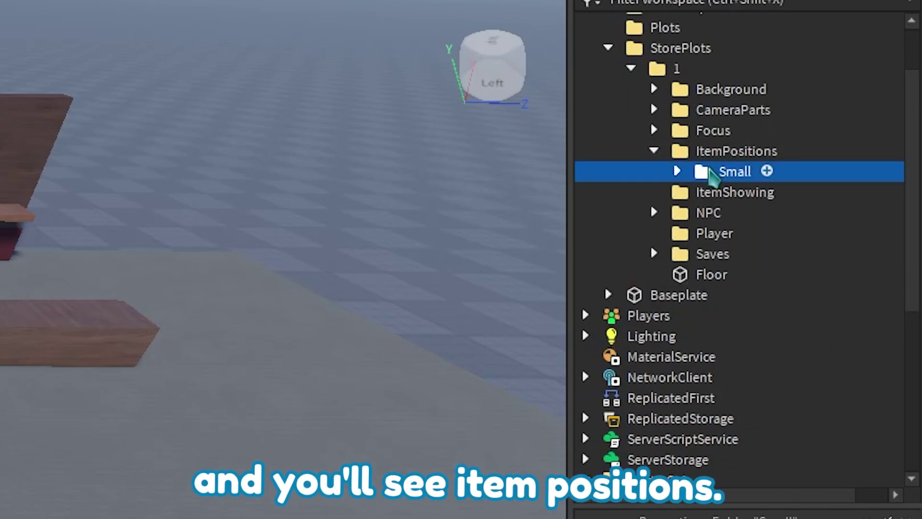
pyautogui.moveTo(112, 358); pyautogui.dragTo(411, 303, button='right')
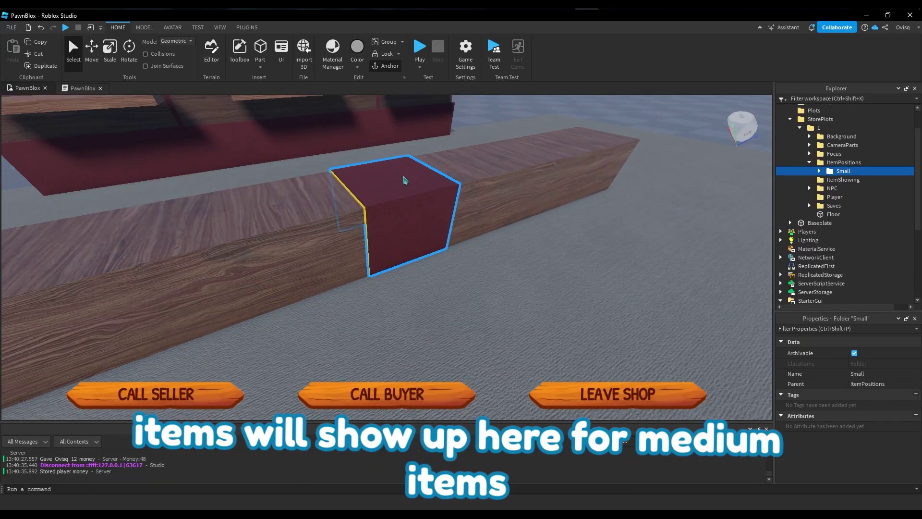
# Step: Examine the open floor around the counter and shop wall as possible space for a podium for medium items
pyautogui.press('s')
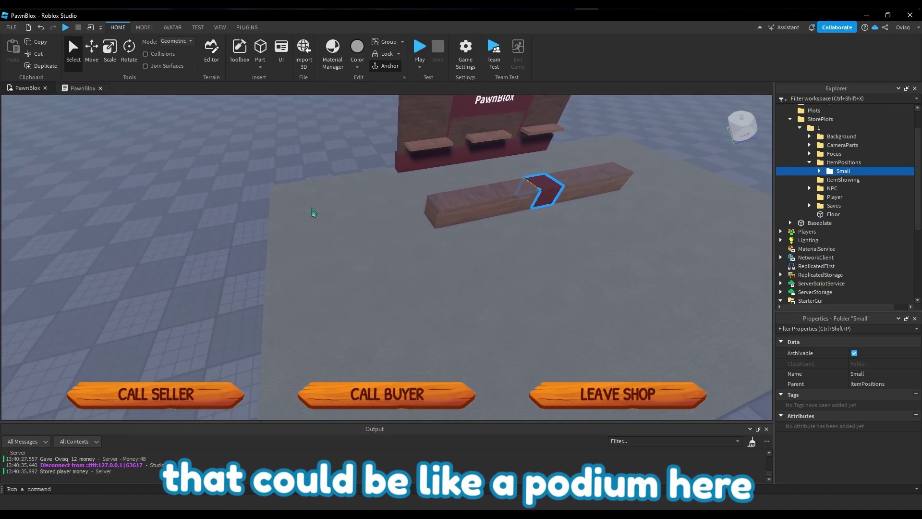
pyautogui.press('s')
pyautogui.moveTo(366, 193); pyautogui.dragTo(271, 157, button='right')
pyautogui.press('a')
pyautogui.press('w')
pyautogui.moveTo(377, 183); pyautogui.dragTo(323, 161, button='right')
pyautogui.press('d')
pyautogui.moveTo(364, 217); pyautogui.dragTo(408, 182, button='right')
pyautogui.click(499, 173)
pyautogui.moveTo(498, 171); pyautogui.dragTo(493, 171, button='right')
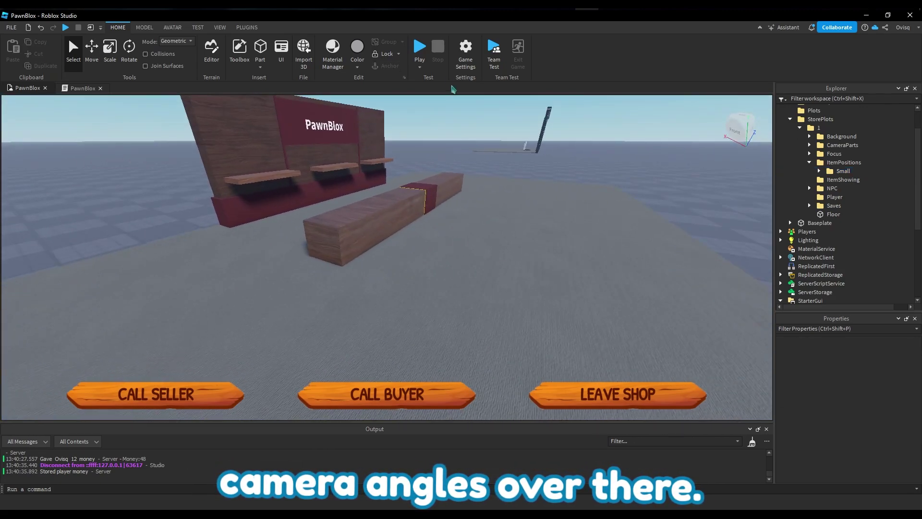
# Step: Run a new playtest and call a buyer to view the camera during the interaction
pyautogui.click(420, 49)
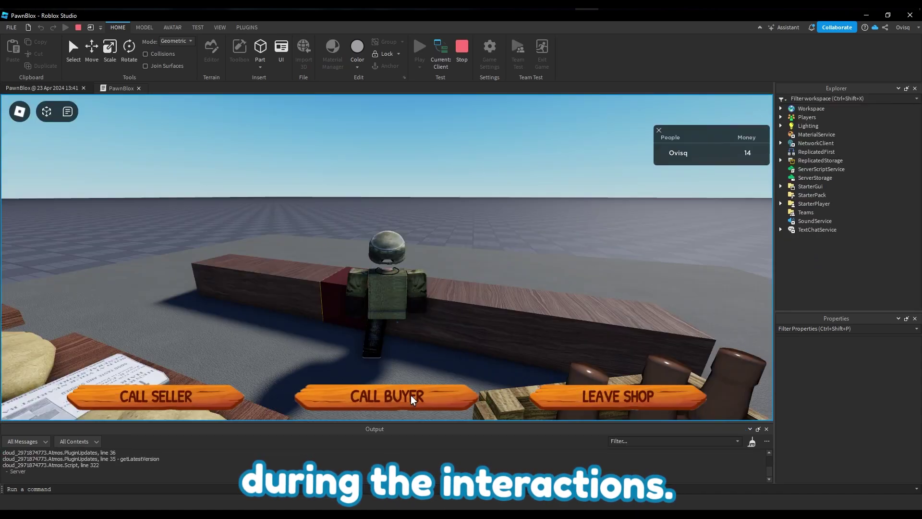
pyautogui.click(411, 394)
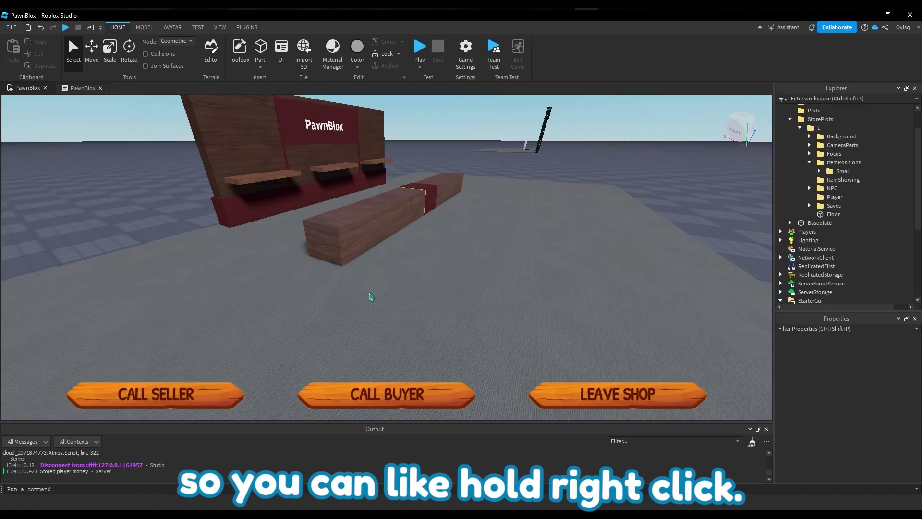
# Step: Examine the counter's red item spot up close, from several sides and from a distance to illustrate a free deal camera
pyautogui.press('w')
pyautogui.moveTo(449, 245); pyautogui.dragTo(384, 204, button='right')
pyautogui.moveTo(445, 217); pyautogui.dragTo(297, 181, button='right')
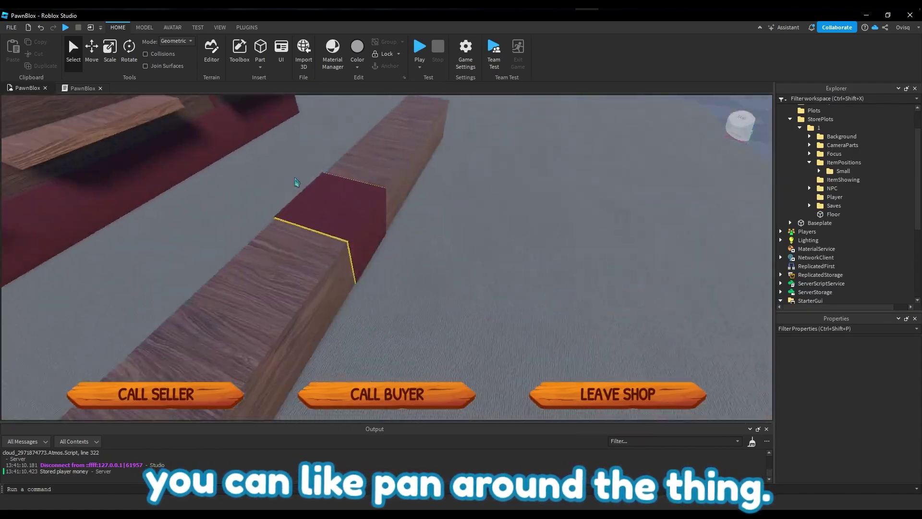
pyautogui.moveTo(295, 182); pyautogui.dragTo(294, 182, button='right')
pyautogui.moveTo(451, 253); pyautogui.dragTo(457, 286, button='right')
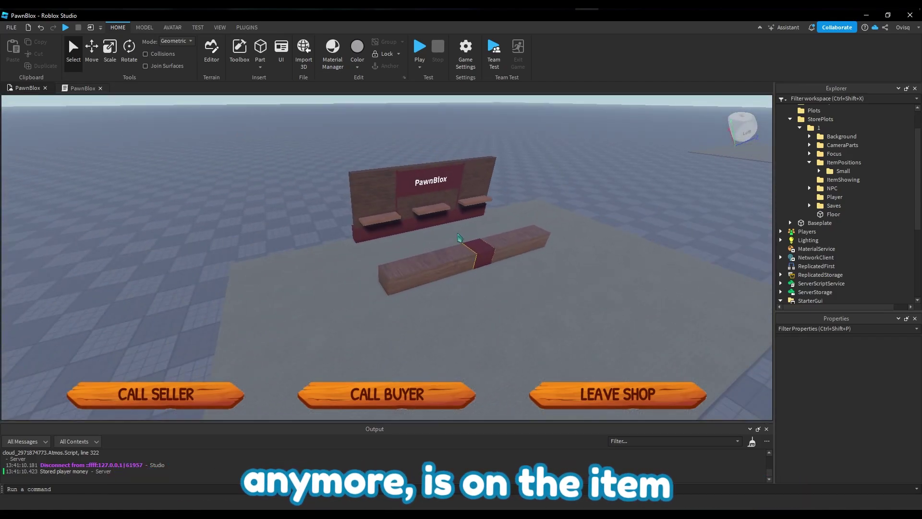
pyautogui.press('w')
pyautogui.moveTo(451, 246); pyautogui.dragTo(386, 287, button='right')
pyautogui.press('w')
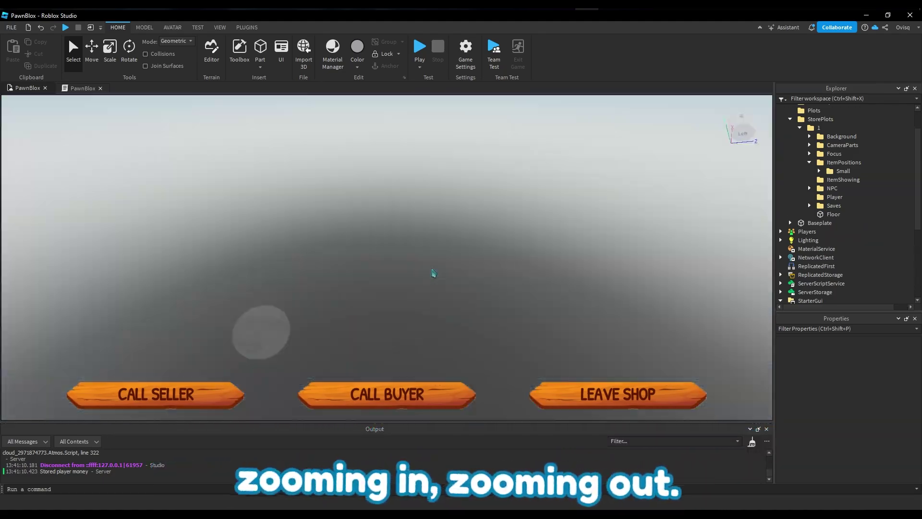
pyautogui.scroll(-6, 433, 273)
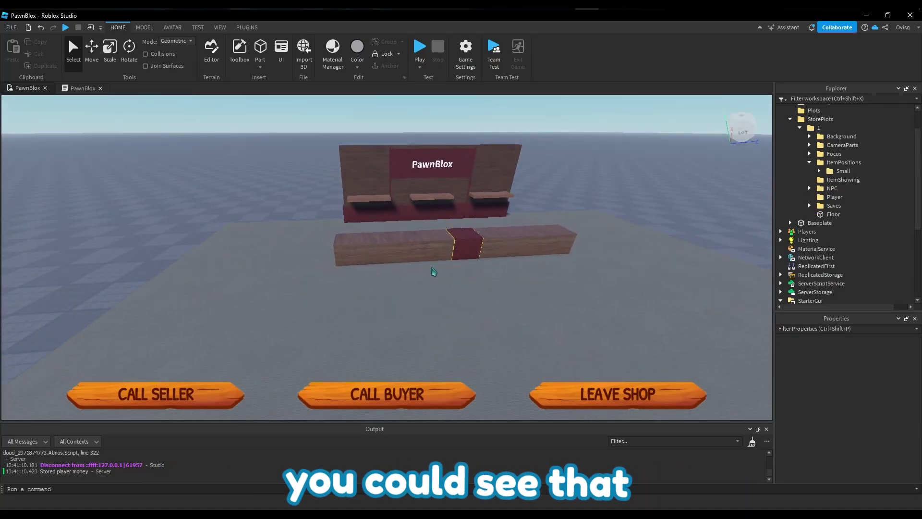
pyautogui.moveTo(467, 219); pyautogui.dragTo(480, 171, button='right')
pyautogui.scroll(-1, 480, 171)
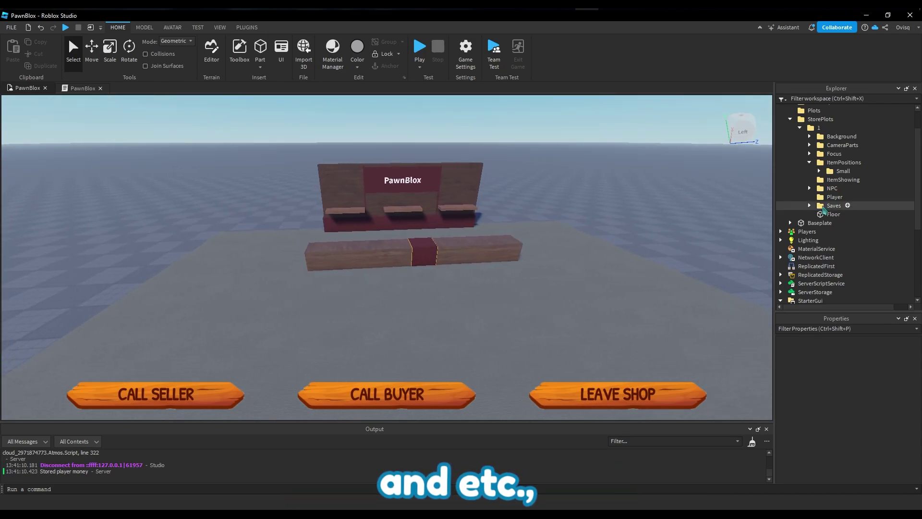
# Step: Collapse StorePlots and StarterGui, and open the ItemGeneration script from ReplicatedStorage's Modules folder
pyautogui.scroll(1, 814, 194)
pyautogui.click(790, 136)
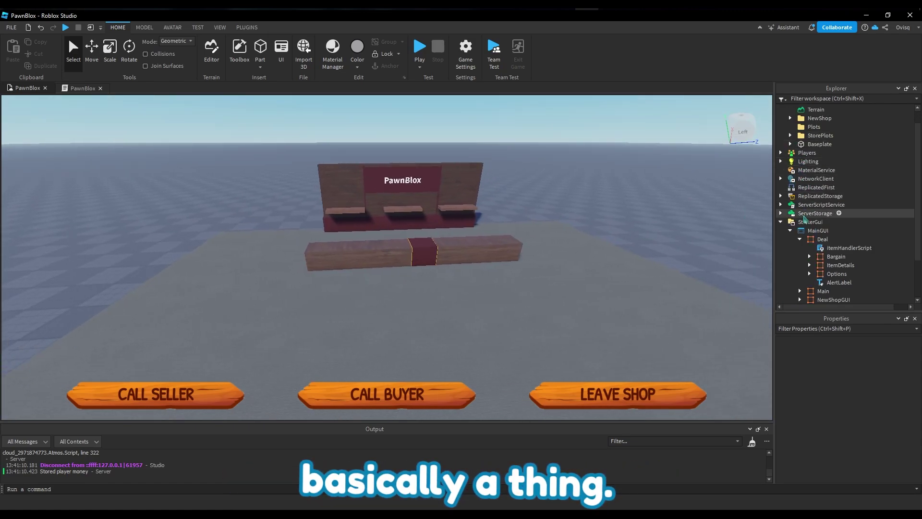
pyautogui.click(781, 223)
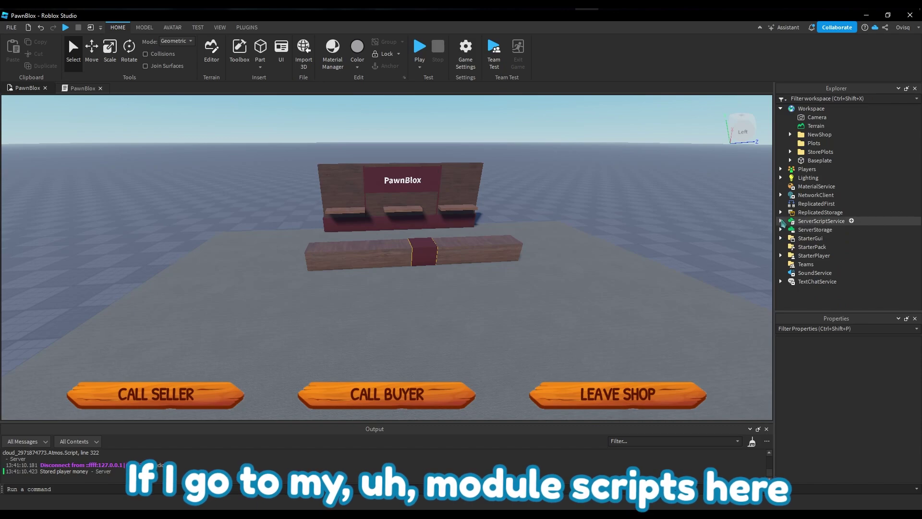
pyautogui.click(781, 212)
pyautogui.click(790, 229)
pyautogui.scroll(-1, 817, 235)
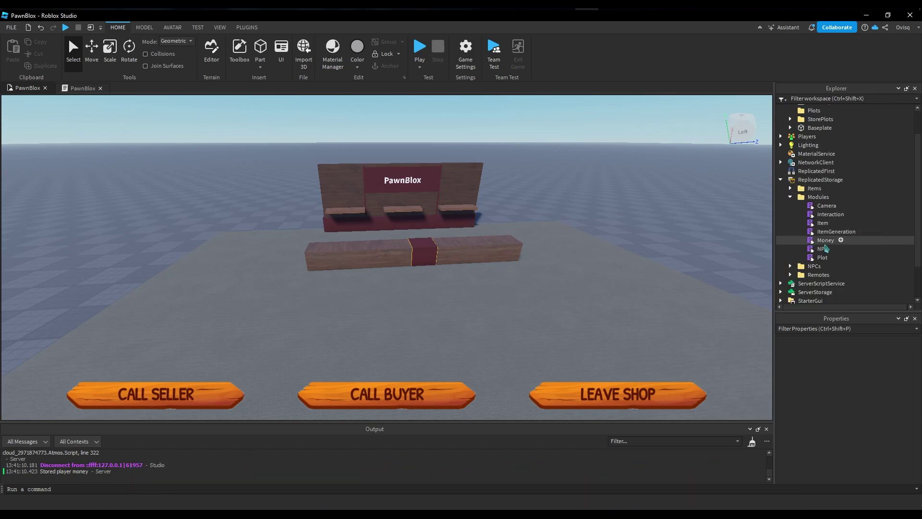
pyautogui.doubleClick(836, 232)
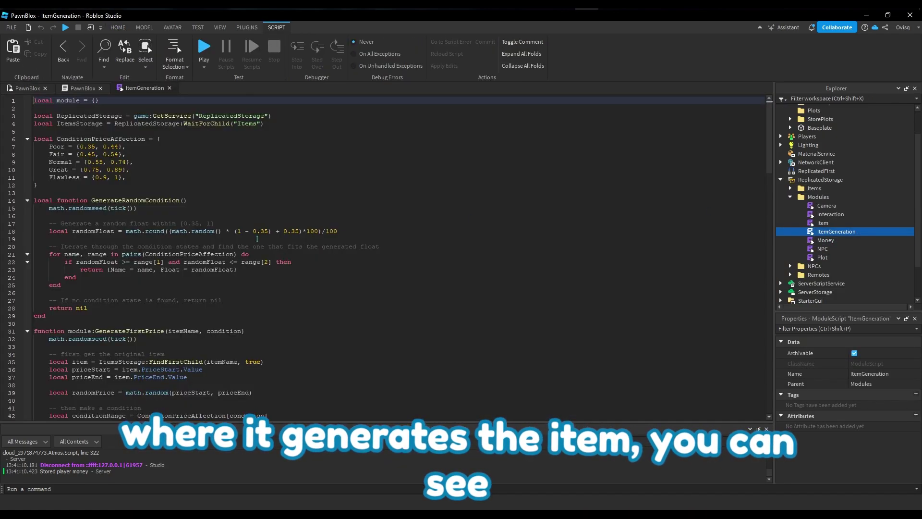
# Step: Examine the ConditionPriceAffection table's price ranges for each condition, from Poor to Flawless, in the ItemGeneration script
pyautogui.click(230, 224)
pyautogui.scroll(-1, 207, 240)
pyautogui.scroll(1, 187, 241)
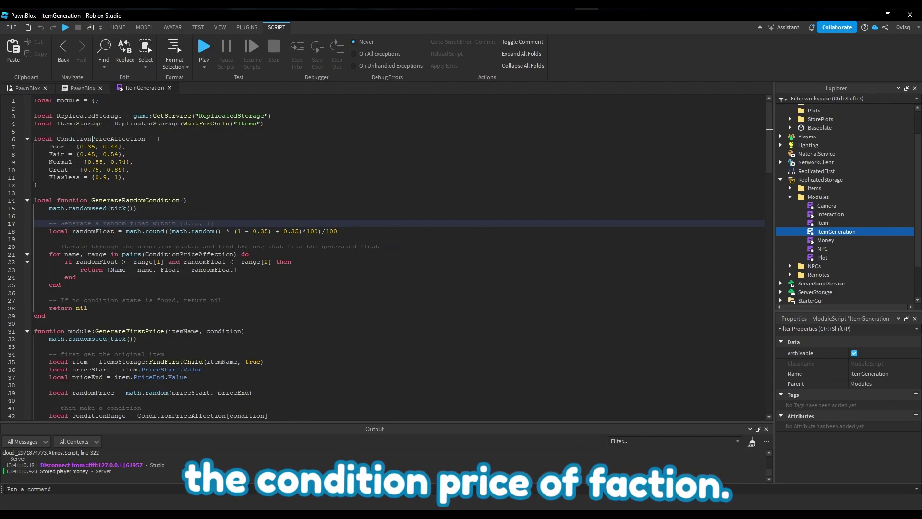
pyautogui.click(125, 139)
pyautogui.click(68, 146)
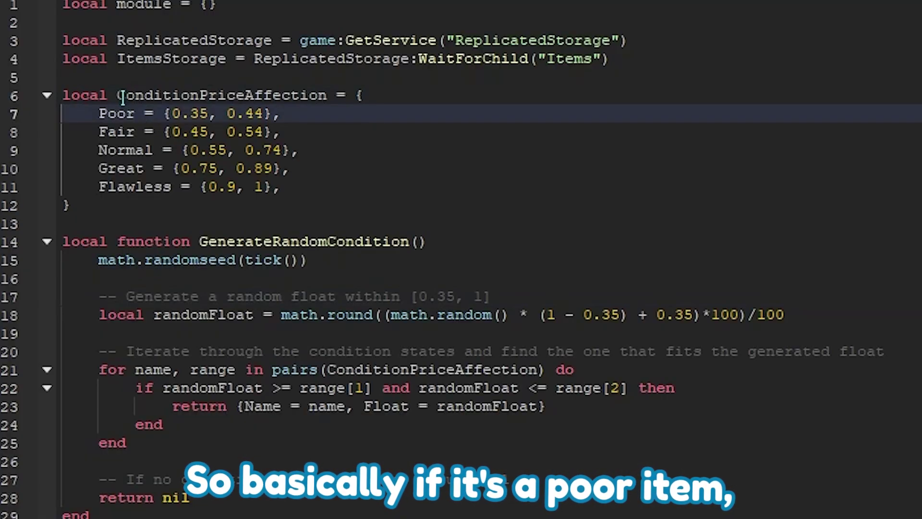
pyautogui.doubleClick(127, 116)
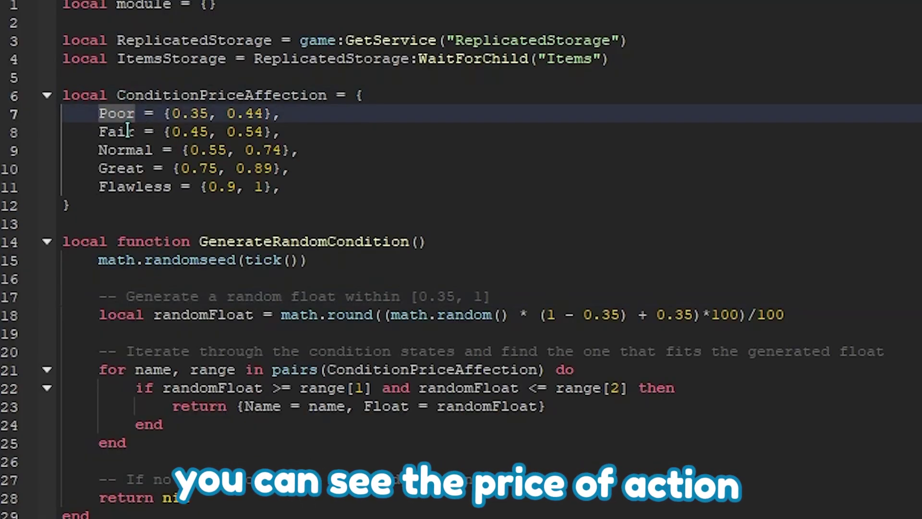
pyautogui.click(219, 118)
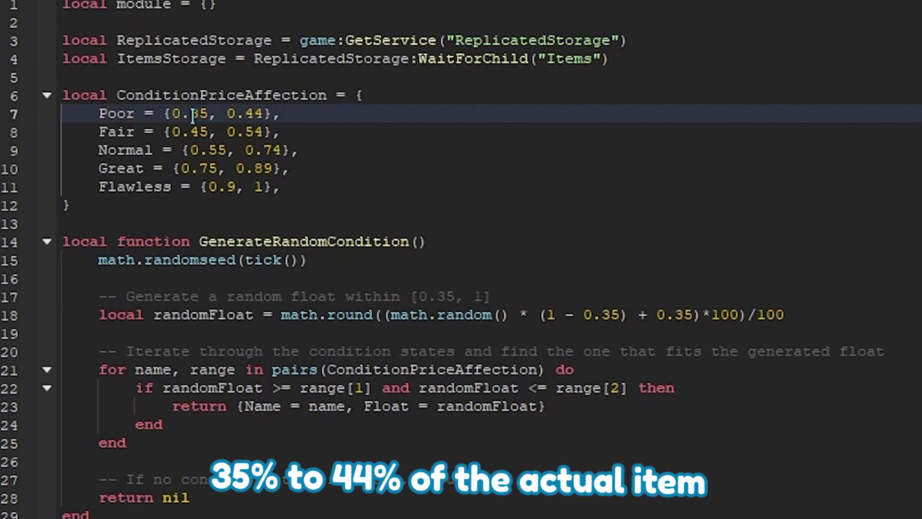
pyautogui.click(285, 155)
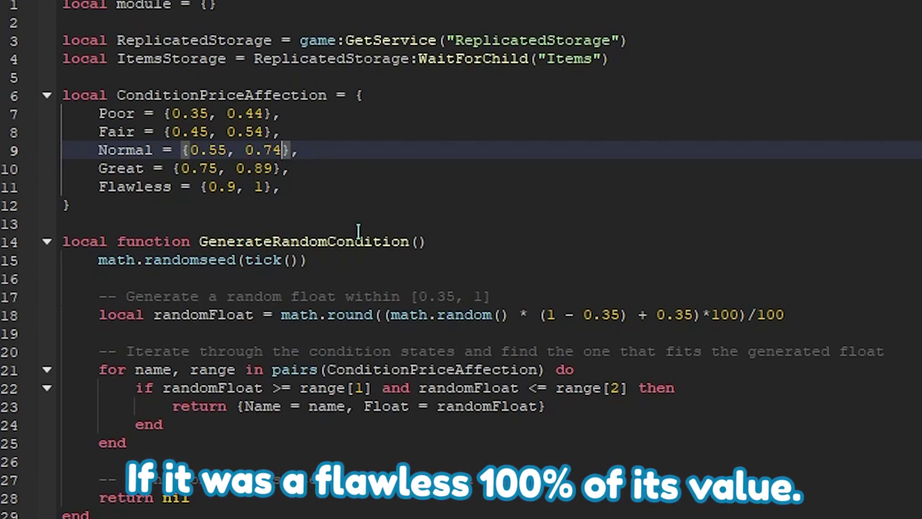
# Step: Examine the GenerateRandomCondition and GenerateFirstPrice functions in the ItemGeneration script
pyautogui.scroll(-2, 409, 415)
pyautogui.click(226, 200)
pyautogui.scroll(-2, 376, 397)
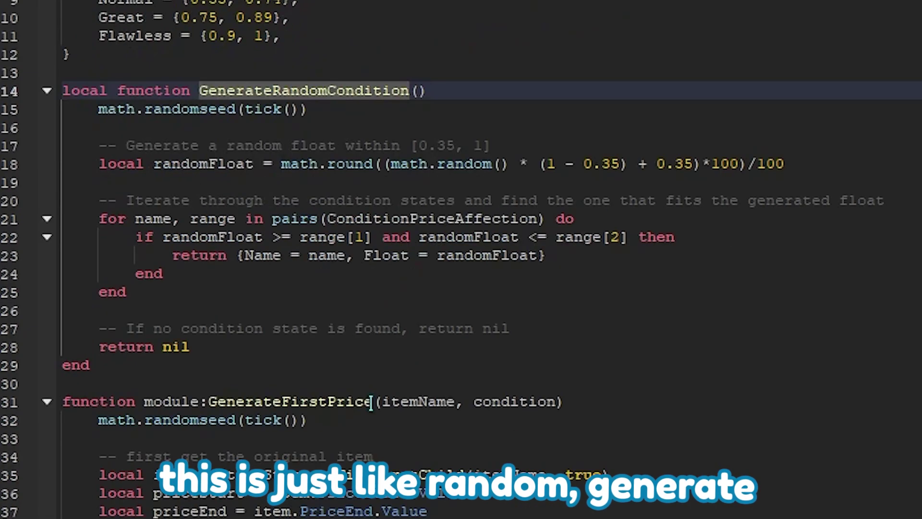
pyautogui.scroll(-3, 340, 403)
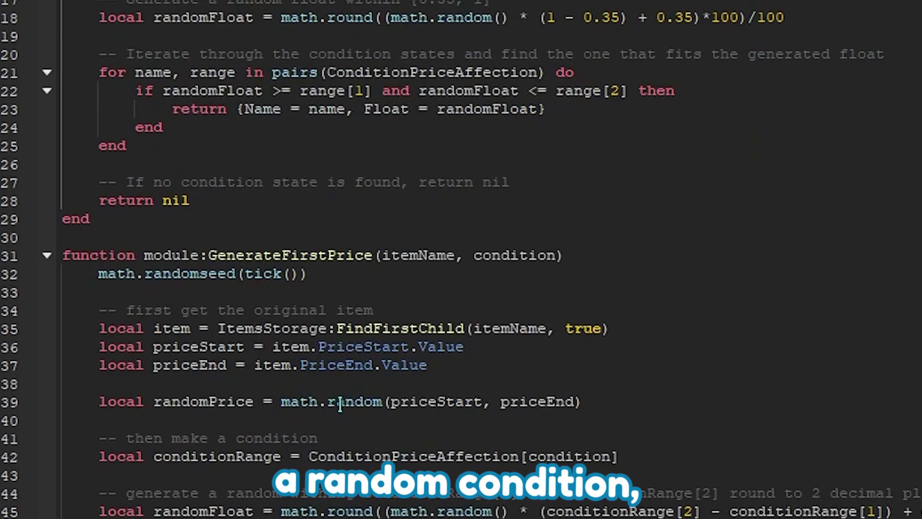
pyautogui.click(274, 255)
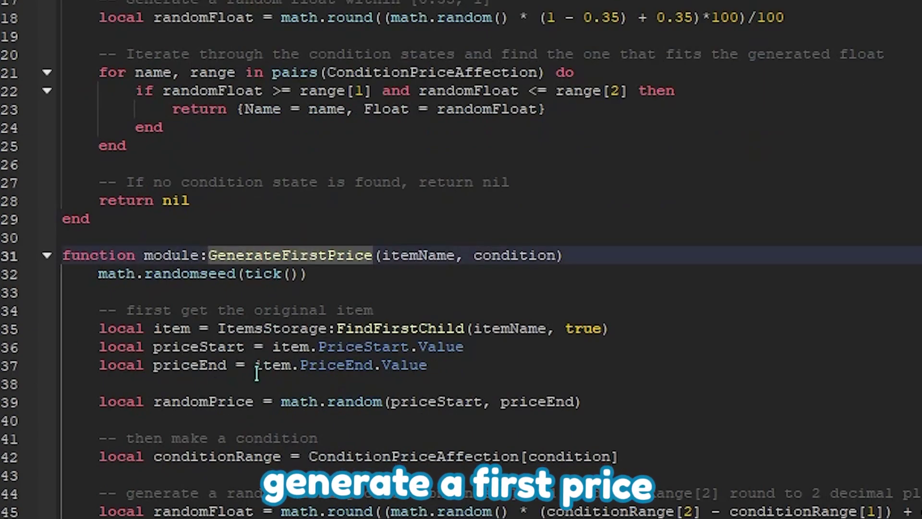
# Step: Examine the GenerateRarity function and its chances for Common, Rare, Unique and Strange items
pyautogui.scroll(-10, 465, 345)
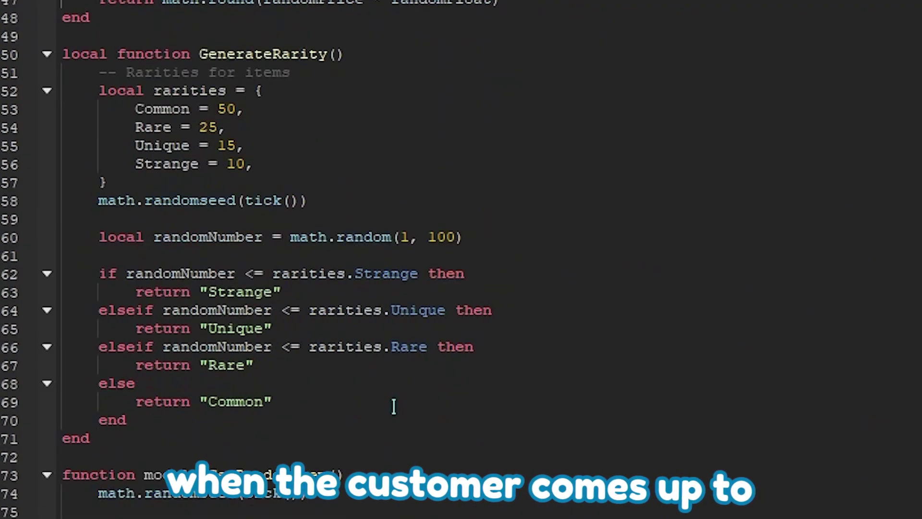
pyautogui.click(245, 54)
pyautogui.click(178, 218)
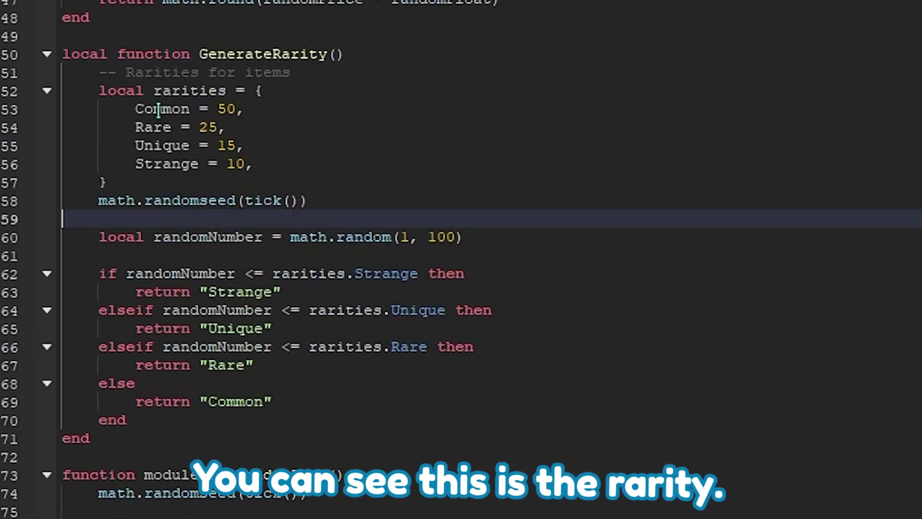
pyautogui.click(146, 108)
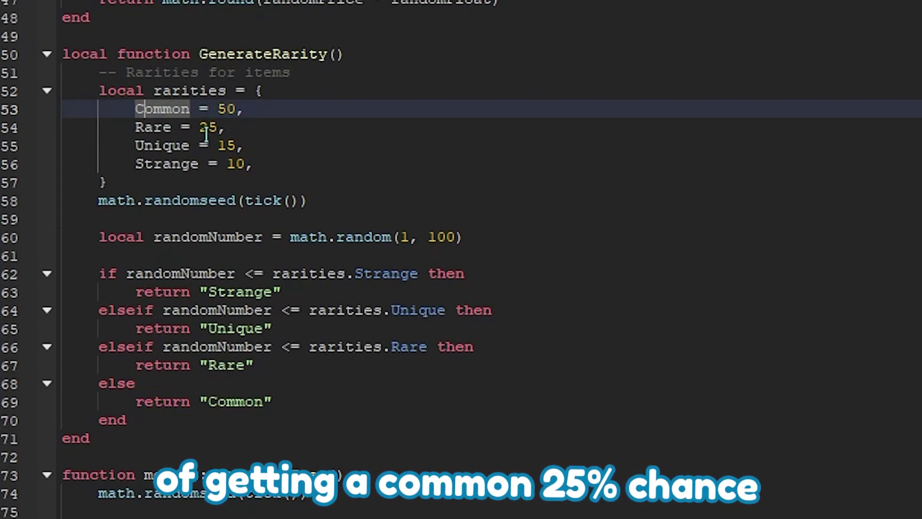
pyautogui.click(157, 131)
pyautogui.click(197, 123)
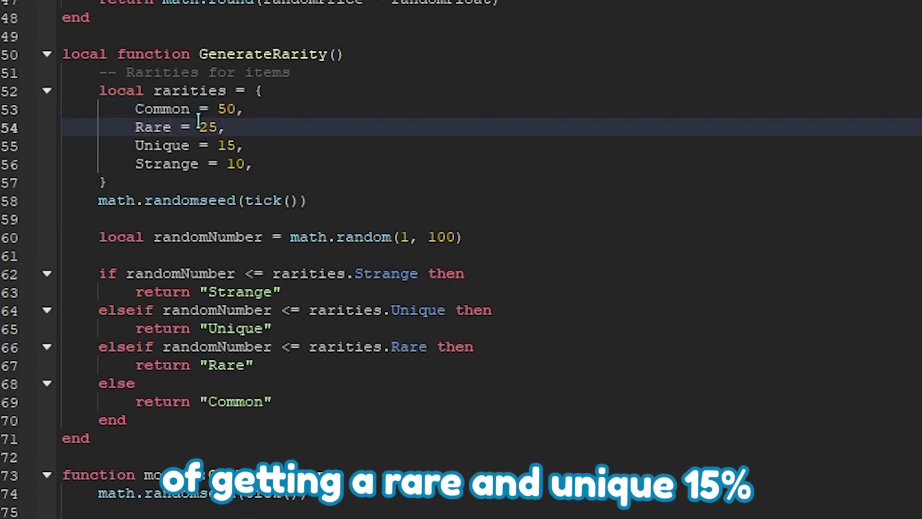
pyautogui.click(166, 147)
pyautogui.click(159, 166)
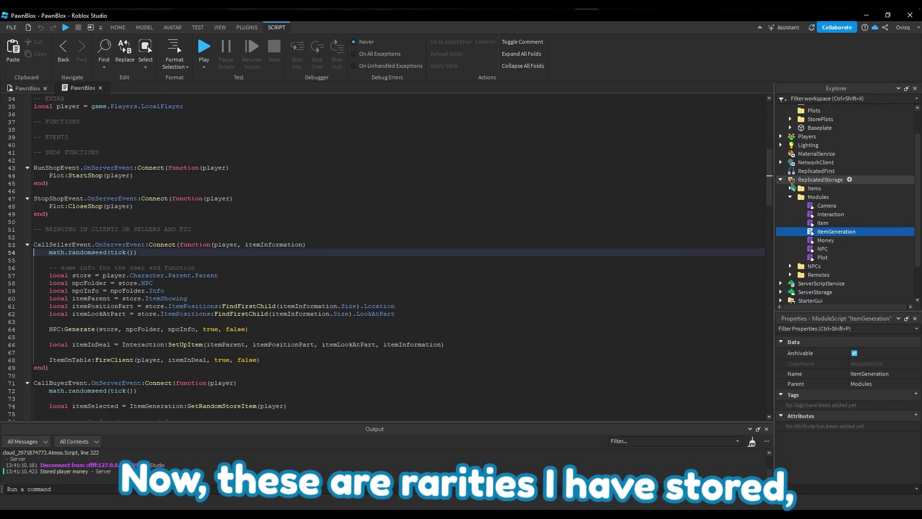
# Step: Expand the Items folder in ReplicatedStorage and its 1900 subfolder to show how items are stored by year
pyautogui.scroll(-3, 806, 189)
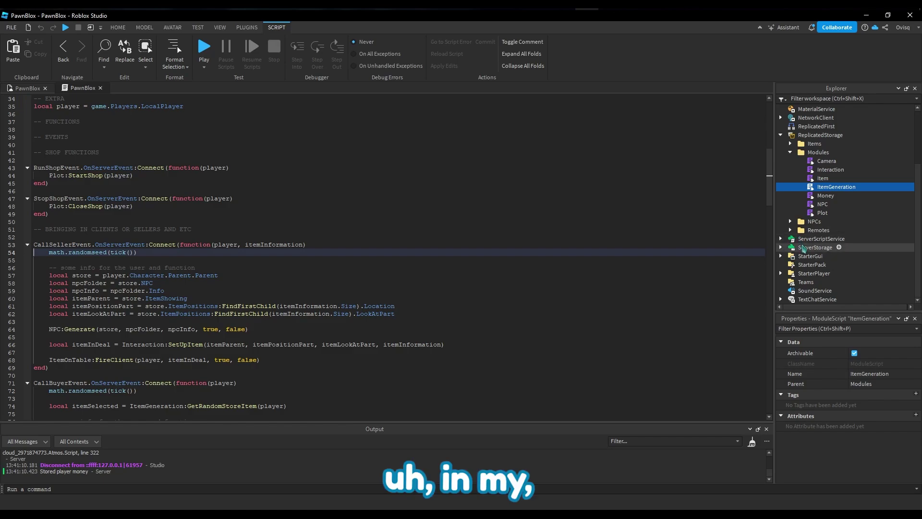
pyautogui.scroll(3, 785, 249)
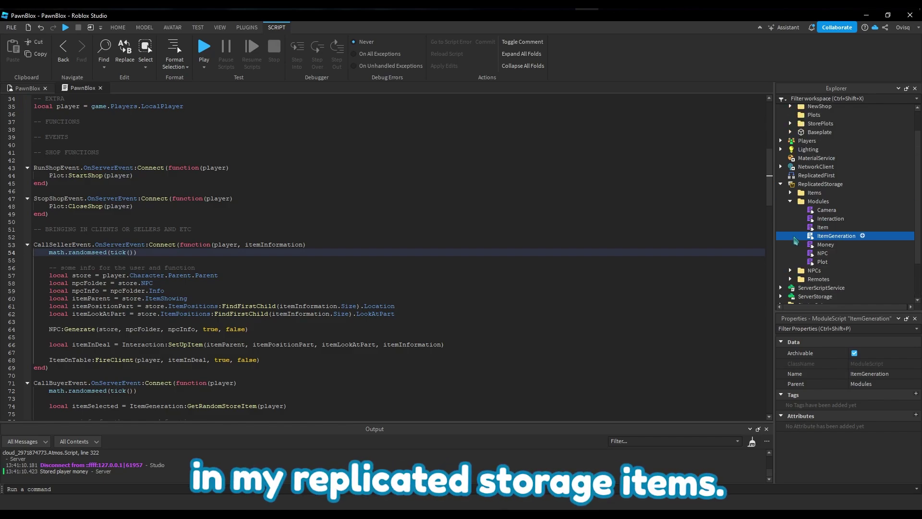
pyautogui.click(790, 192)
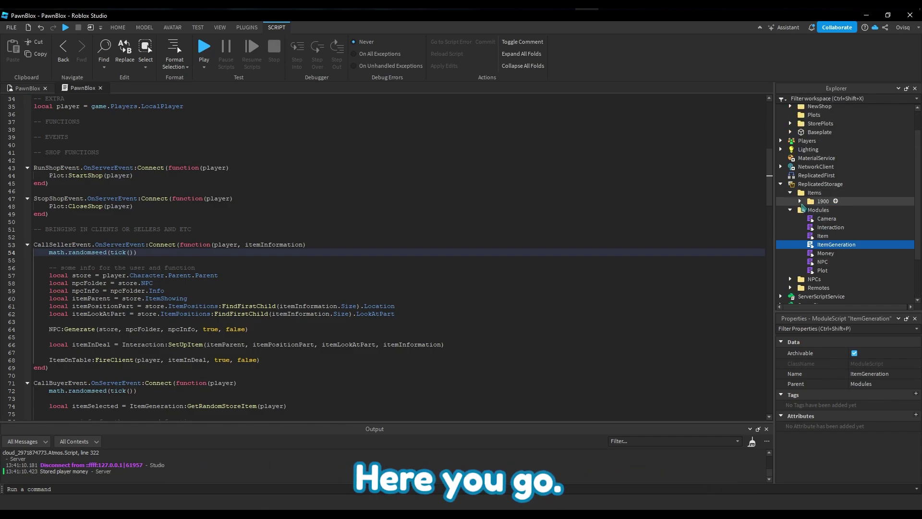
pyautogui.click(822, 202)
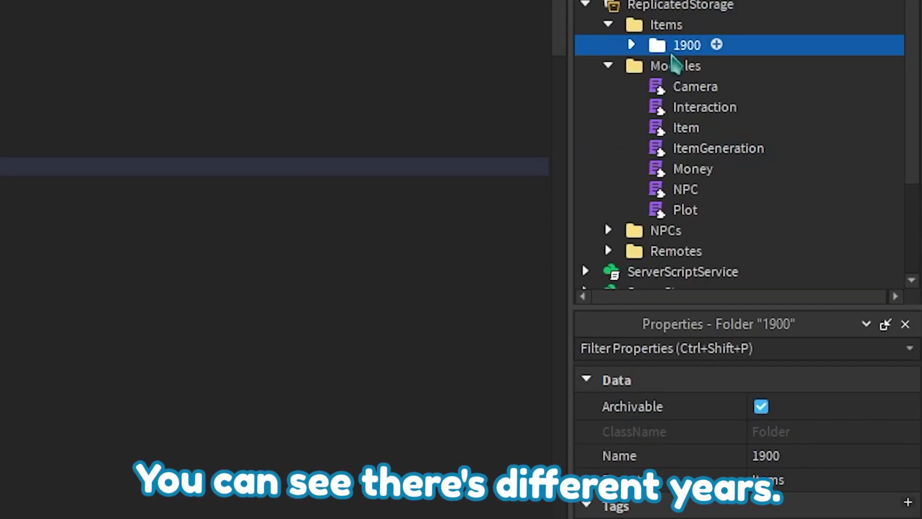
pyautogui.click(631, 44)
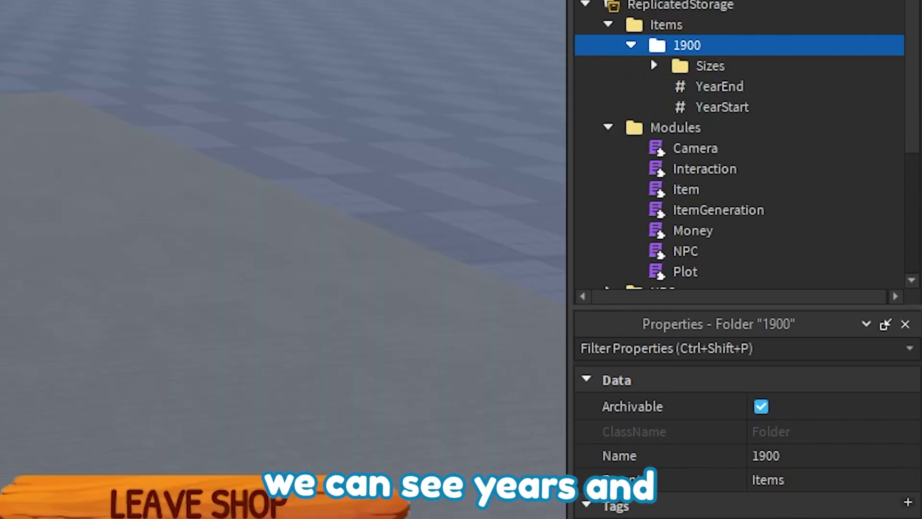
# Step: Compare the values of YearStart and YearEnd in the 1900 folder
pyautogui.click(694, 108)
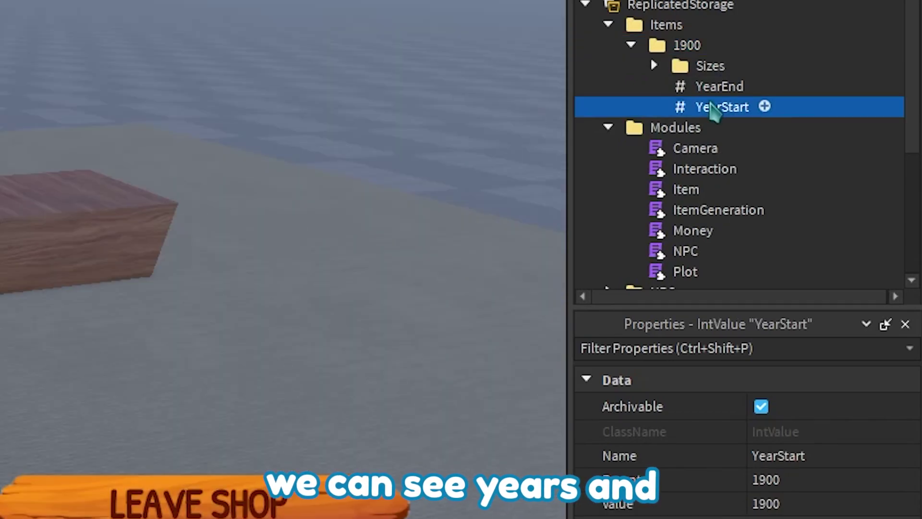
pyautogui.click(711, 88)
pyautogui.click(710, 107)
pyautogui.click(711, 88)
pyautogui.click(709, 108)
pyautogui.click(711, 88)
pyautogui.click(713, 108)
pyautogui.click(714, 89)
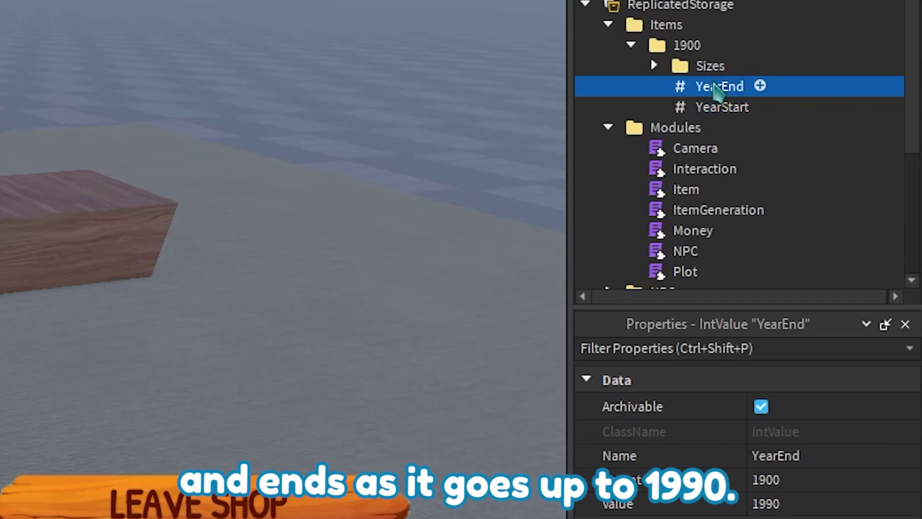
# Step: Expand the 1900 folder's Sizes, Small and Unique folders and select the Cash Register model
pyautogui.click(654, 65)
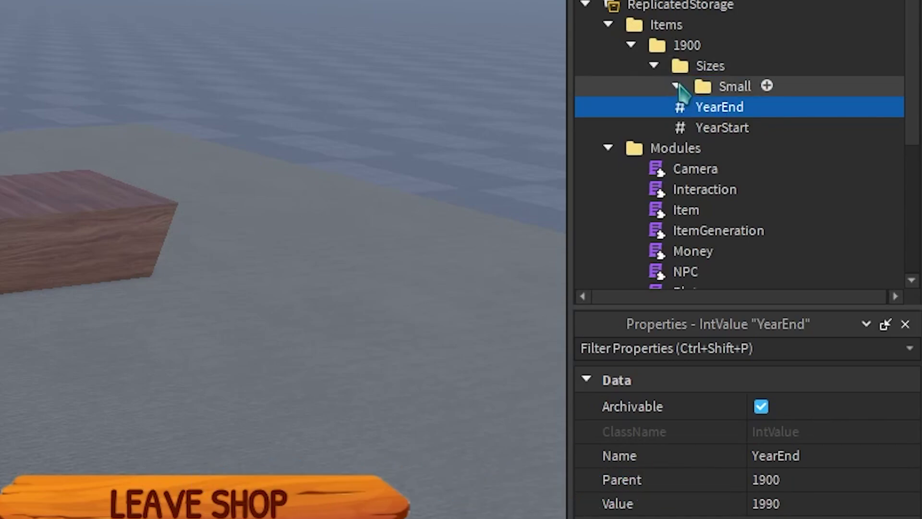
pyautogui.click(676, 86)
pyautogui.scroll(-2, 701, 144)
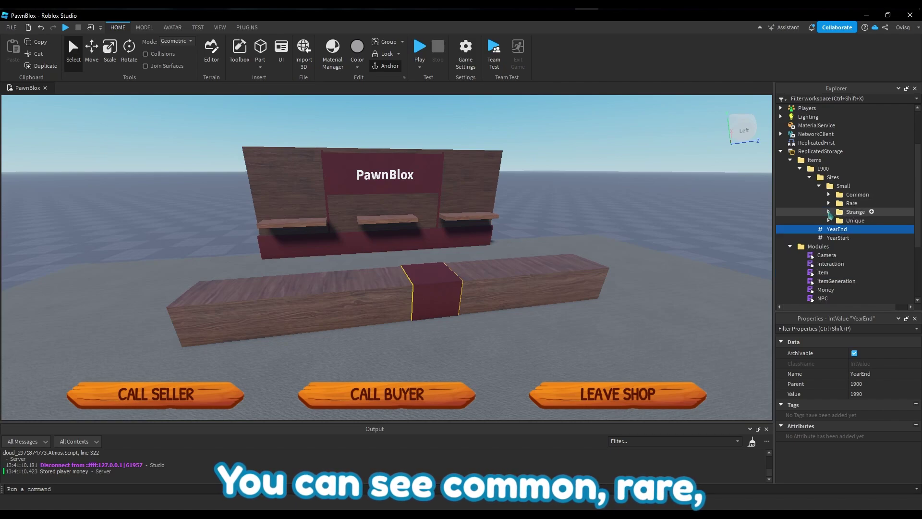
pyautogui.click(828, 221)
pyautogui.click(860, 229)
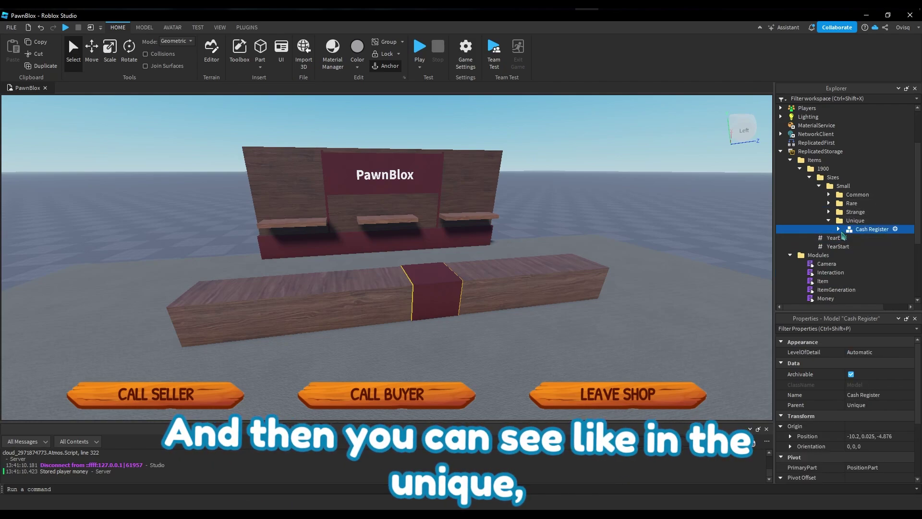
# Step: Check the Cash Register's PriceStart and PriceEnd values, and collapse the model
pyautogui.click(838, 229)
pyautogui.click(859, 247)
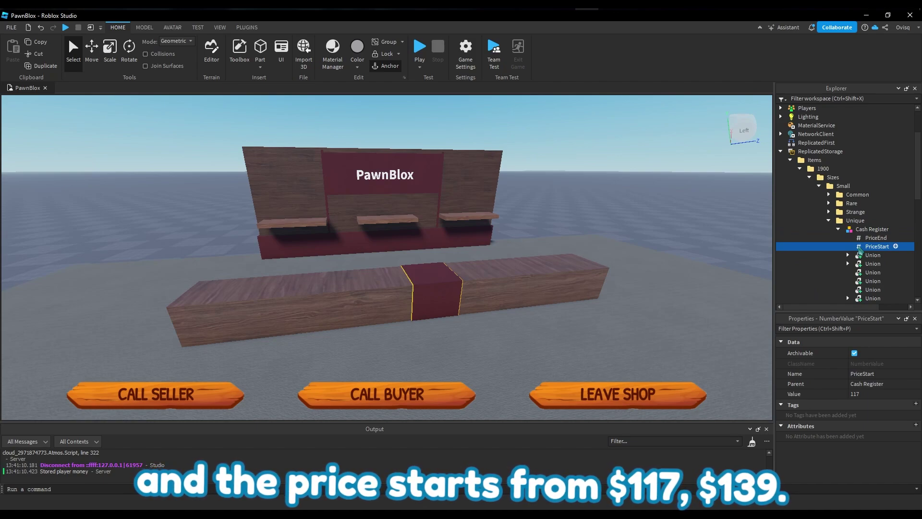
pyautogui.click(863, 239)
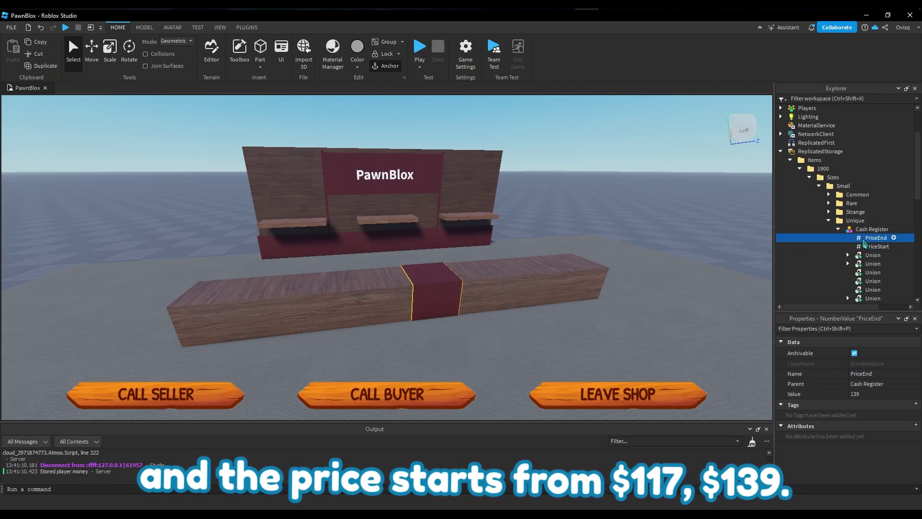
pyautogui.click(838, 229)
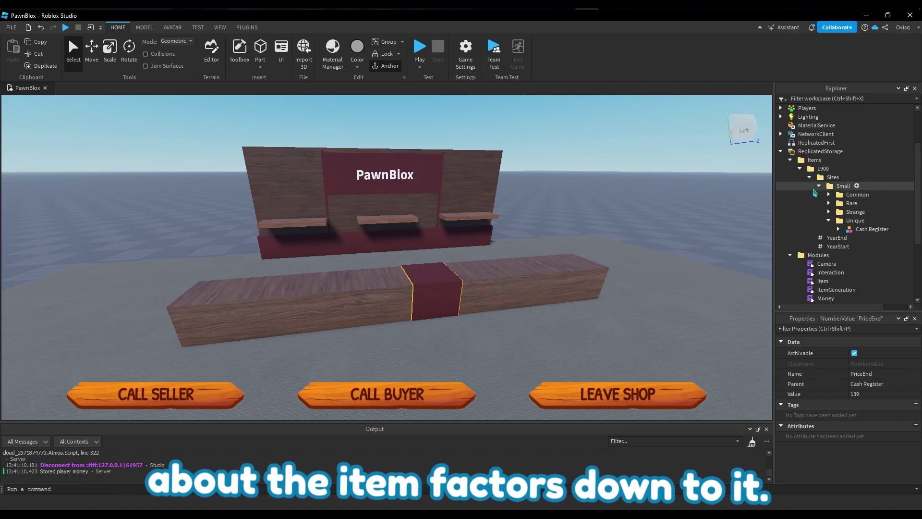
pyautogui.click(837, 229)
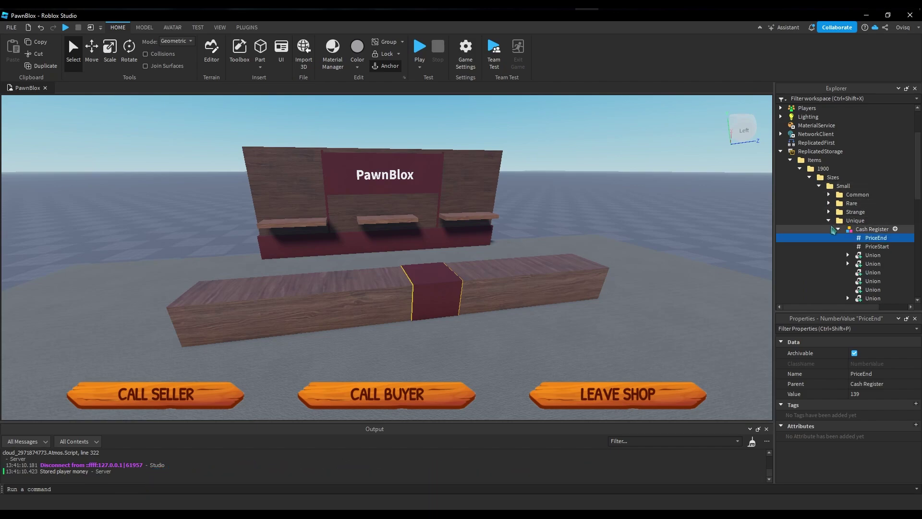
pyautogui.click(838, 230)
# Step: Collapse the Unique folder, expand Strange, and check the Newspaper's PriceStart and PriceEnd values
pyautogui.click(829, 220)
pyautogui.click(829, 211)
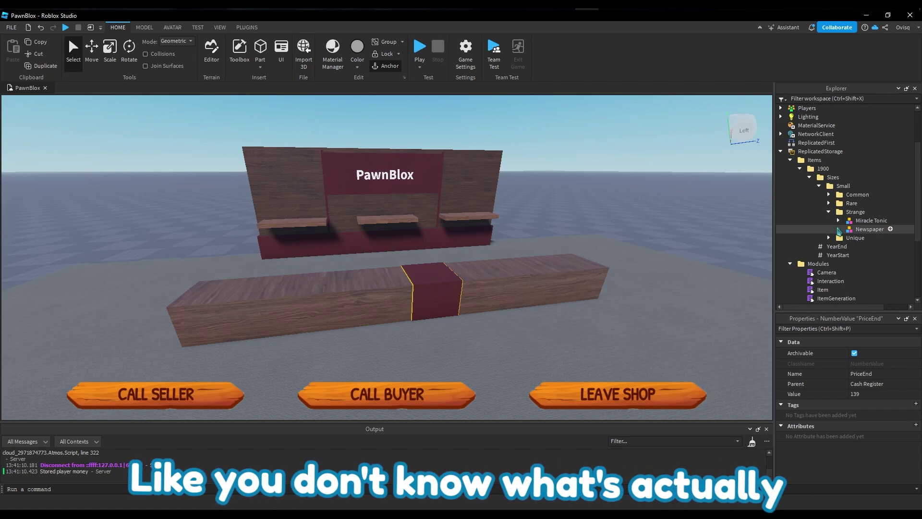
pyautogui.click(838, 229)
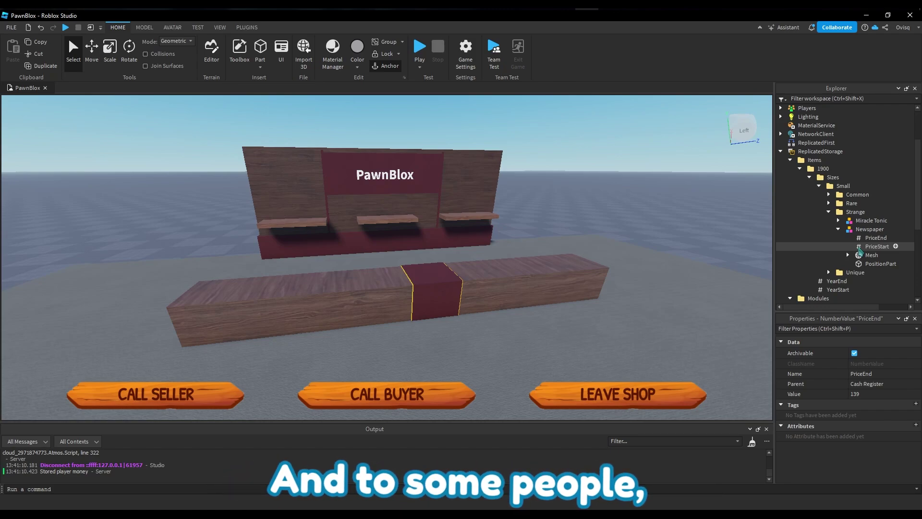
pyautogui.click(864, 247)
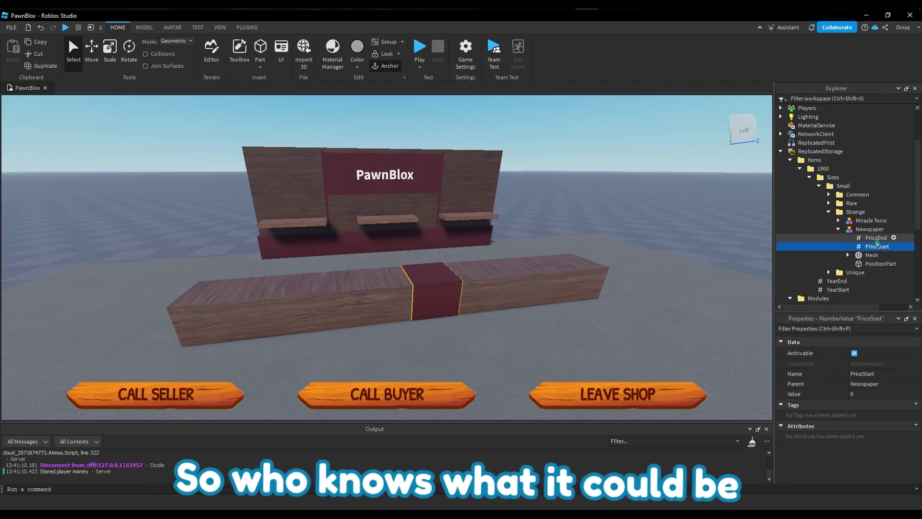
pyautogui.click(876, 238)
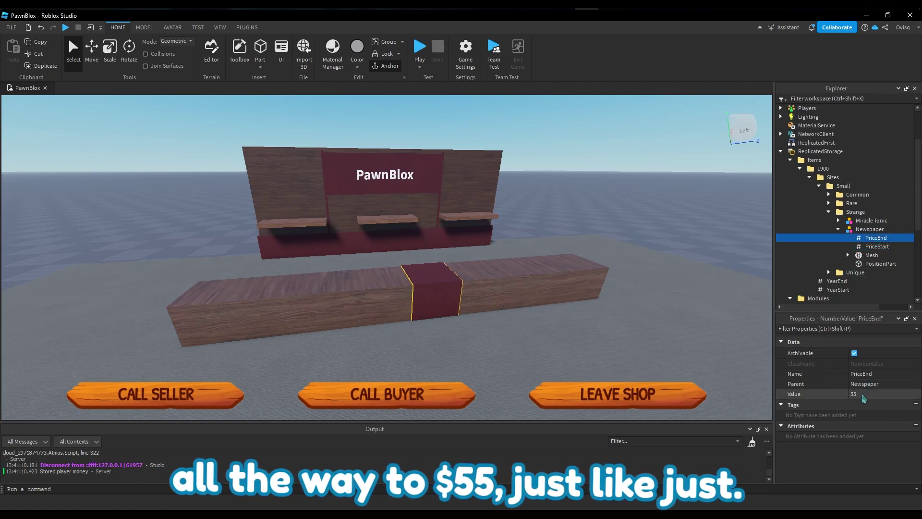
# Step: Check the Miracle Tonic's PriceEnd value, and collapse the item models and the Strange folder
pyautogui.click(838, 229)
pyautogui.click(838, 221)
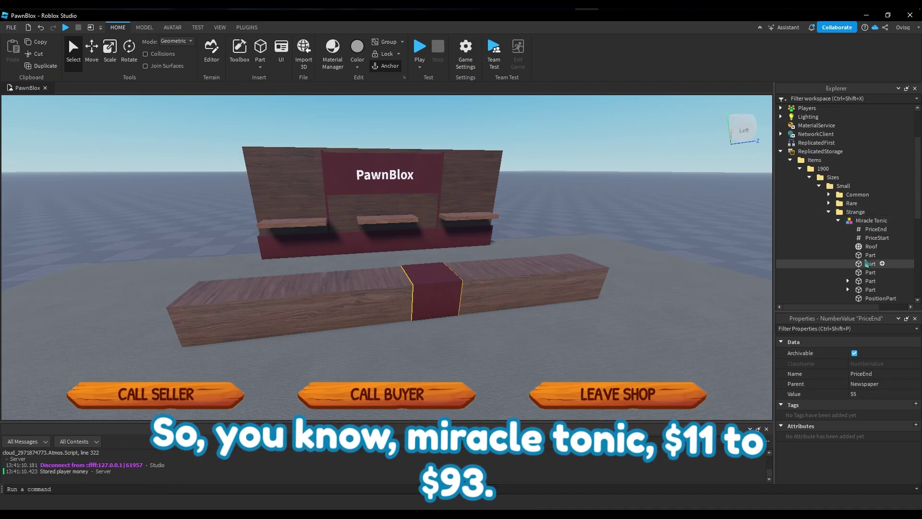
pyautogui.click(876, 229)
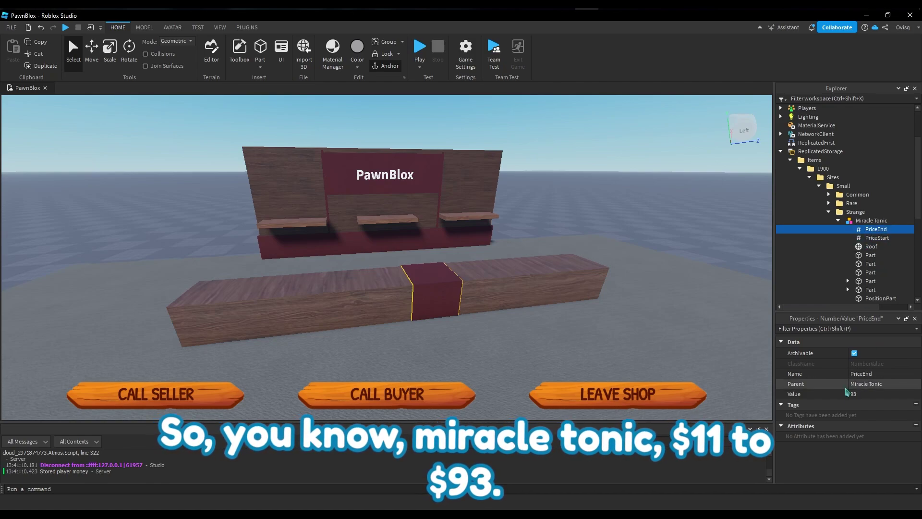
pyautogui.click(838, 220)
pyautogui.click(859, 230)
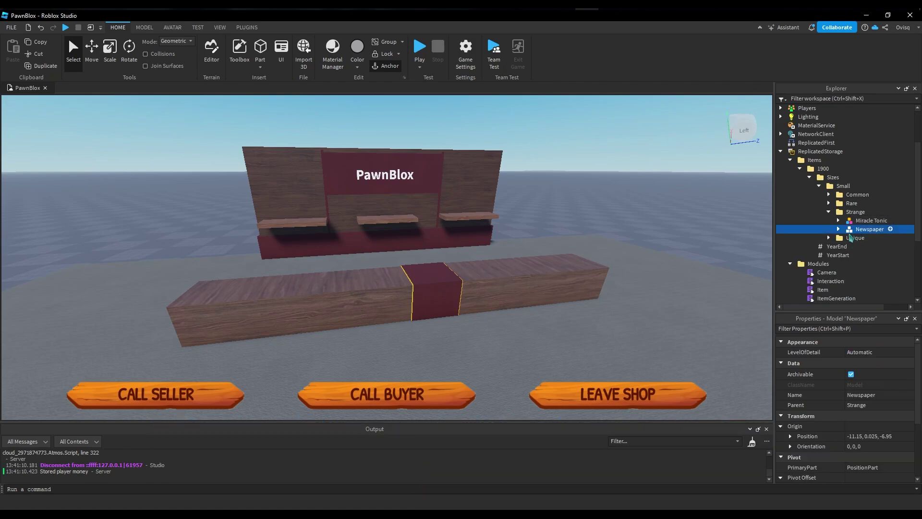
pyautogui.click(828, 212)
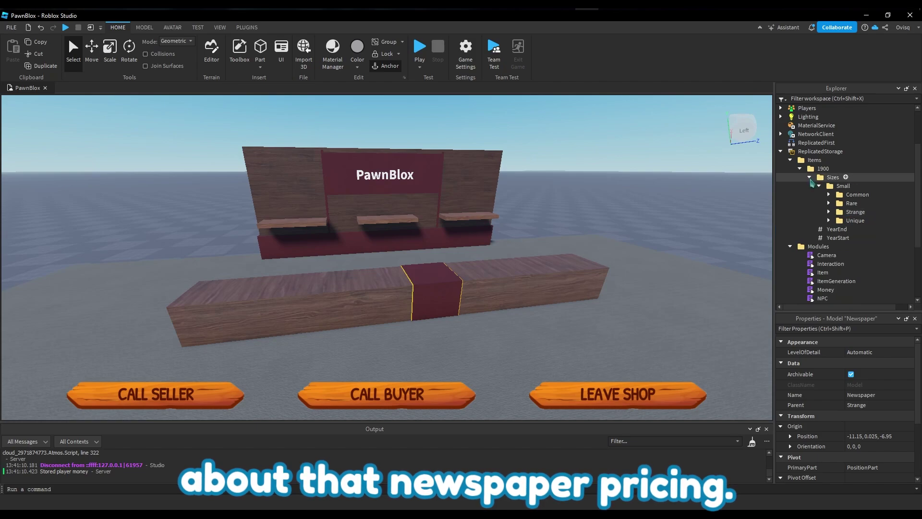
# Step: Collapse the Small and Sizes folders, the 1900 folder and the Items folder in ReplicatedStorage
pyautogui.click(810, 177)
pyautogui.click(809, 178)
pyautogui.click(819, 186)
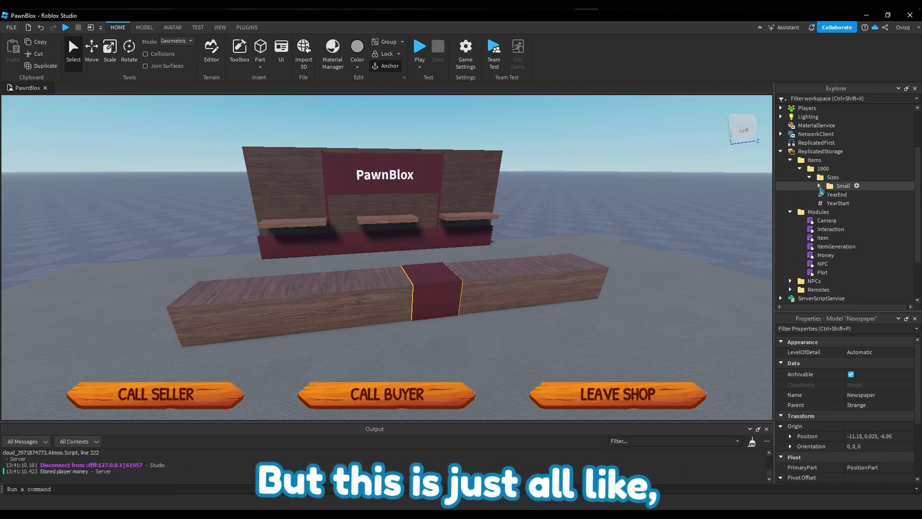
pyautogui.click(810, 178)
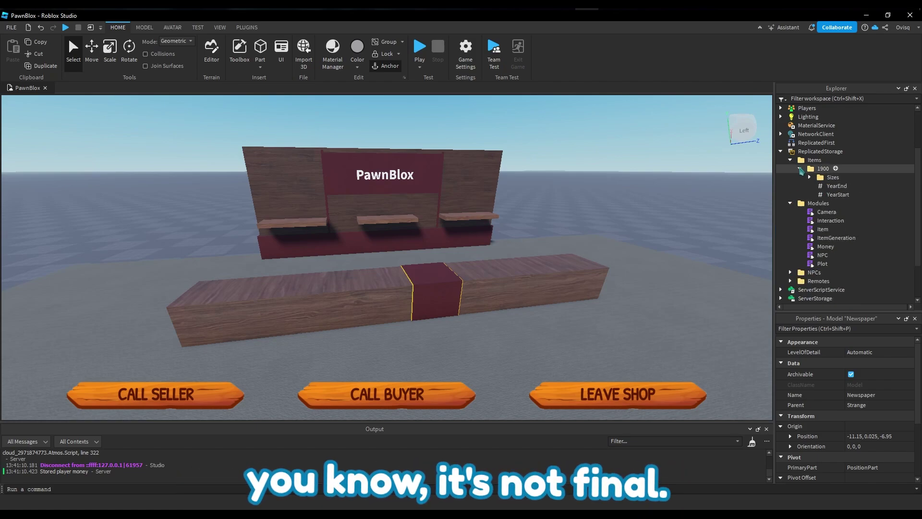
pyautogui.click(800, 169)
pyautogui.click(791, 161)
pyautogui.moveTo(635, 260); pyautogui.dragTo(630, 259, button='right')
pyautogui.press('d')
pyautogui.press('s')
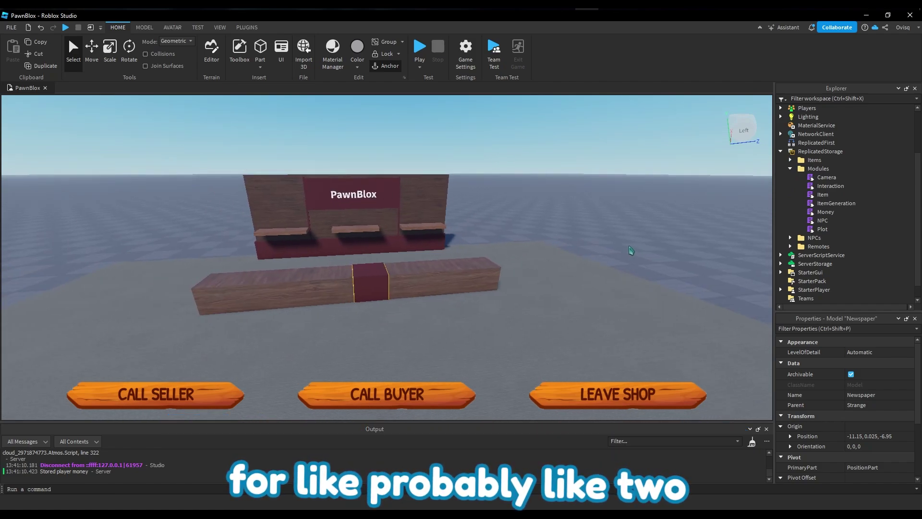
pyautogui.moveTo(631, 251); pyautogui.dragTo(598, 259, button='right')
pyautogui.press('a')
pyautogui.scroll(3, 597, 258)
pyautogui.press('d')
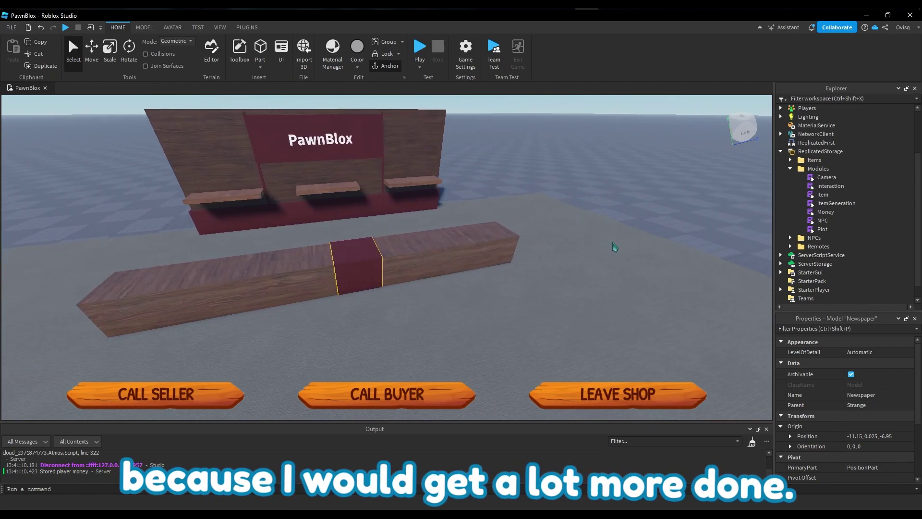
# Step: Collapse ReplicatedStorage, expand ServerScriptService, and read through the seller, buyer and deal event handlers in the PawnBlox script
pyautogui.click(812, 142)
pyautogui.click(781, 152)
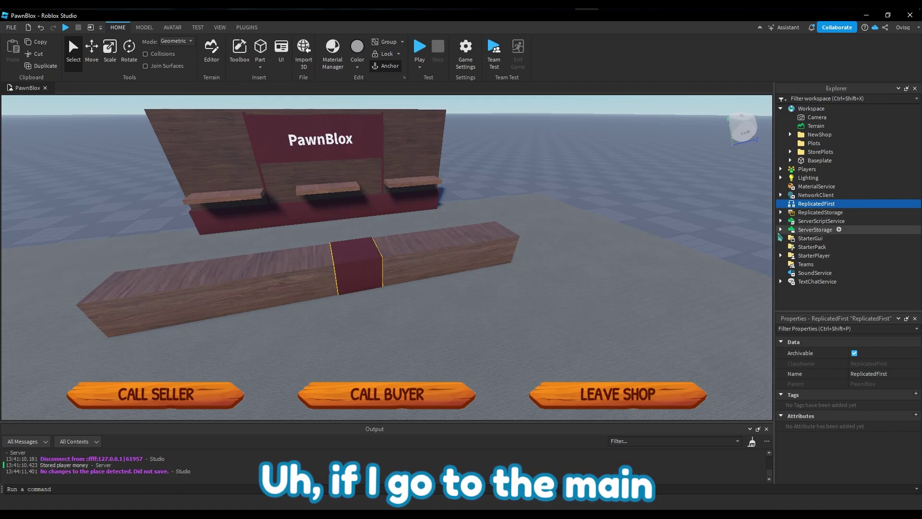
pyautogui.click(781, 221)
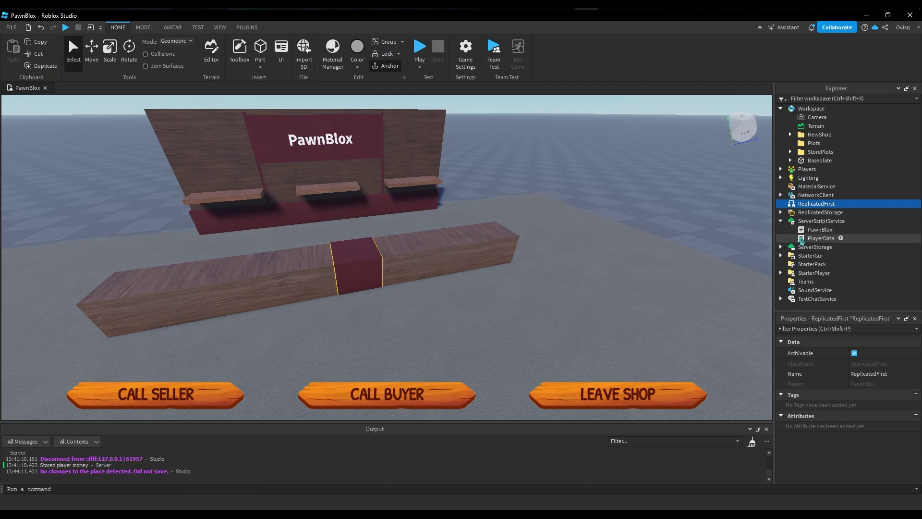
pyautogui.doubleClick(819, 230)
pyautogui.scroll(-15, 449, 316)
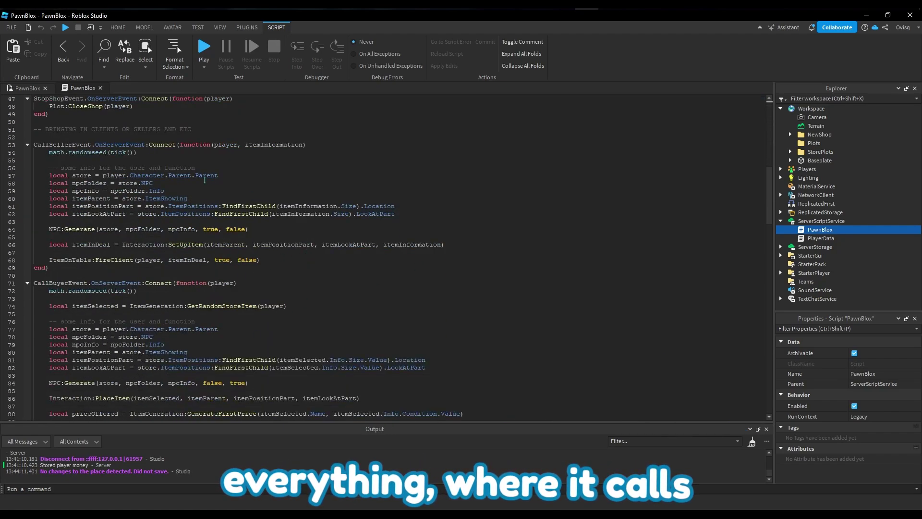
pyautogui.scroll(-14, 219, 318)
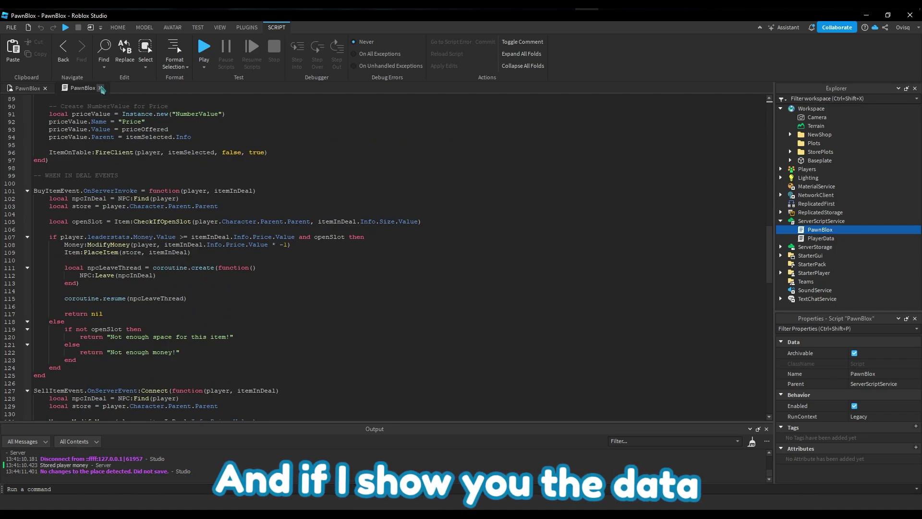
# Step: Close the PawnBlox script, open PlayerData, and examine the PlayerAdded load calls and the playerStores assignment
pyautogui.click(100, 88)
pyautogui.doubleClick(820, 238)
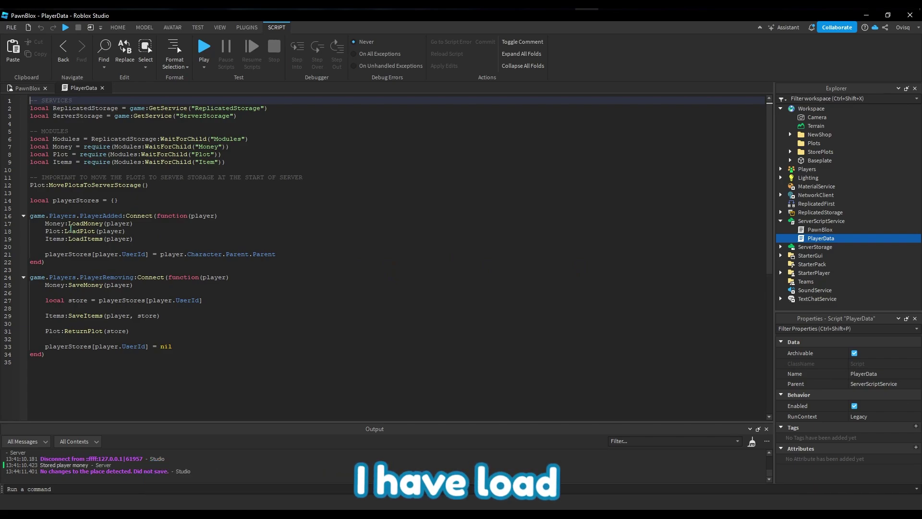
pyautogui.click(71, 229)
pyautogui.click(77, 238)
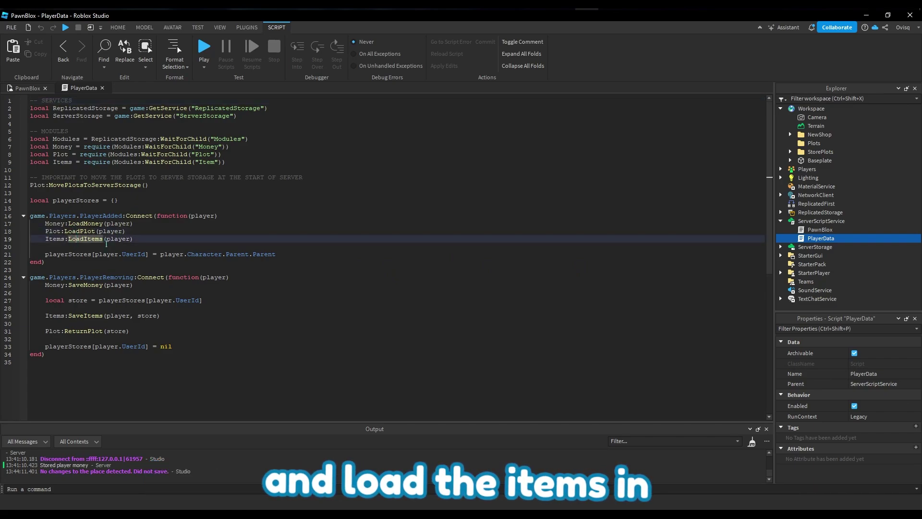
pyautogui.click(91, 254)
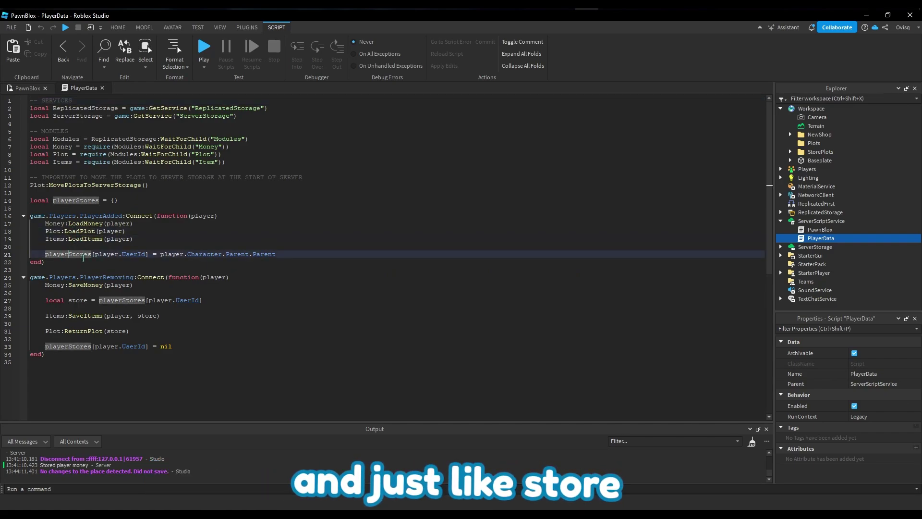
pyautogui.click(174, 262)
pyautogui.click(240, 254)
# Step: Examine the store lookup and the playerStores clearing in PlayerData's PlayerRemoving handler
pyautogui.click(78, 301)
pyautogui.click(123, 300)
pyautogui.click(187, 301)
pyautogui.click(100, 346)
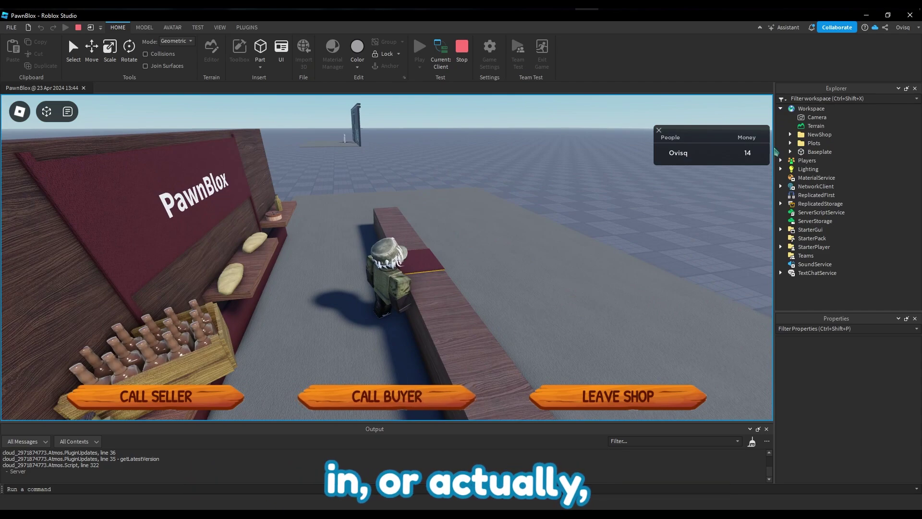
# Step: In the running playtest, expand Plots, plot 1, and its Saves, ItemSaves and Small folders
pyautogui.click(790, 143)
pyautogui.click(799, 152)
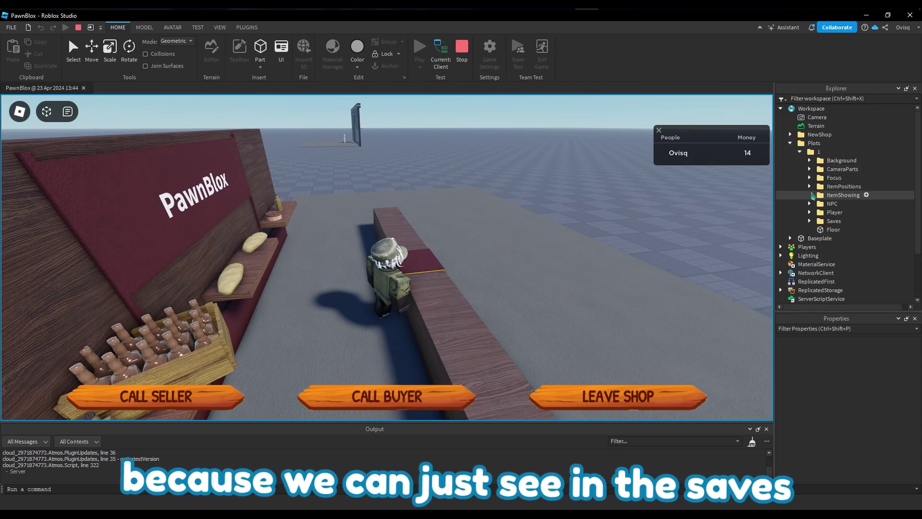
pyautogui.click(809, 220)
pyautogui.scroll(-2, 821, 201)
pyautogui.click(819, 196)
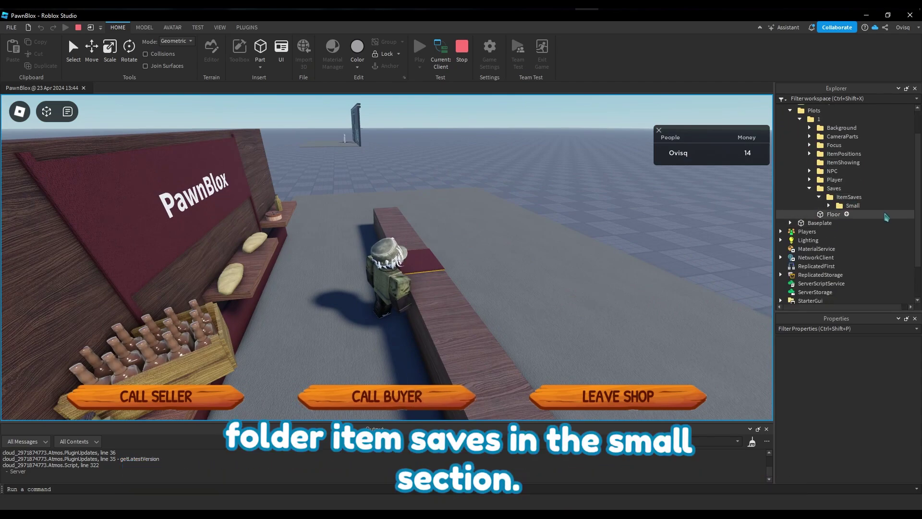
pyautogui.click(828, 206)
pyautogui.scroll(-2, 839, 182)
# Step: Expand and select folder 1 under Small, and inspect its highlighted shelves and look-at part in the shop
pyautogui.click(838, 164)
pyautogui.click(856, 164)
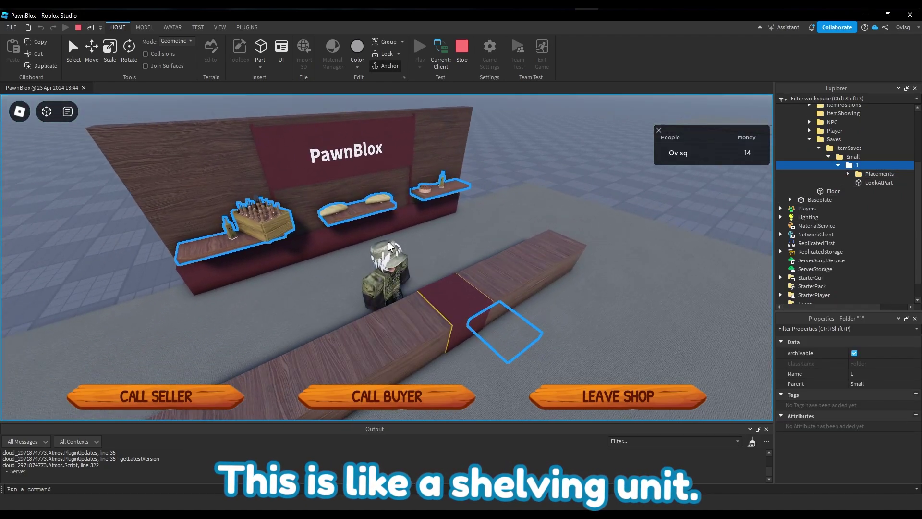
pyautogui.moveTo(401, 217); pyautogui.dragTo(473, 220, button='right')
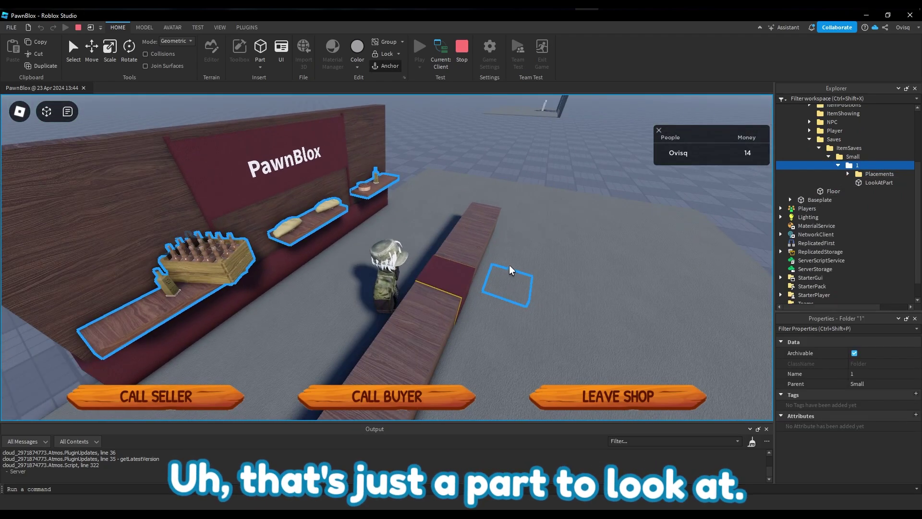
pyautogui.moveTo(510, 285); pyautogui.dragTo(416, 123, button='right')
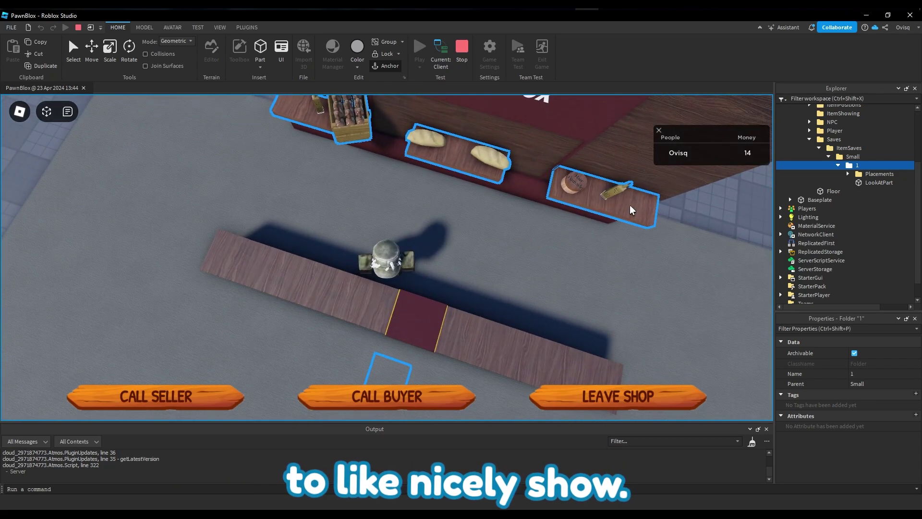
pyautogui.moveTo(567, 250); pyautogui.dragTo(446, 188, button='right')
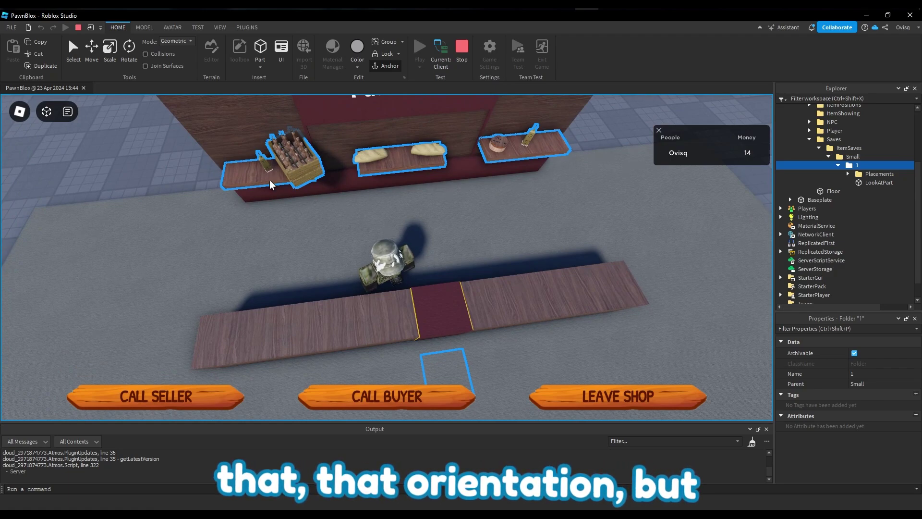
# Step: Expand the Placements folder and select placement parts 1 through 9 in turn to locate each on the shelves
pyautogui.click(848, 174)
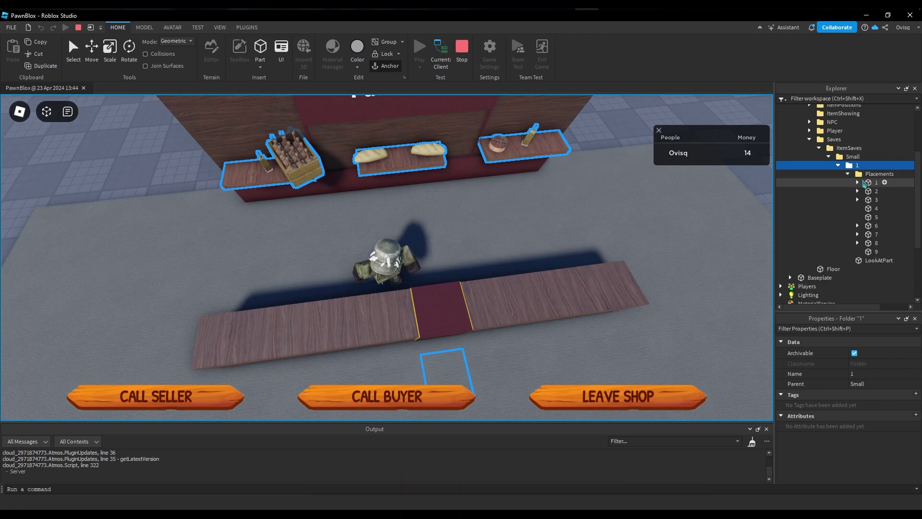
pyautogui.click(863, 183)
pyautogui.click(866, 191)
pyautogui.click(868, 200)
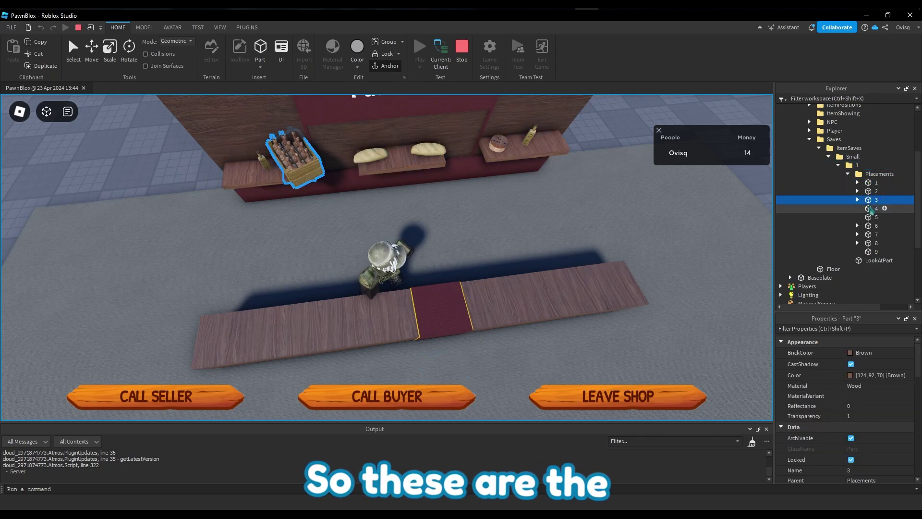
pyautogui.click(871, 208)
pyautogui.click(871, 217)
pyautogui.click(870, 225)
pyautogui.click(872, 234)
pyautogui.click(872, 243)
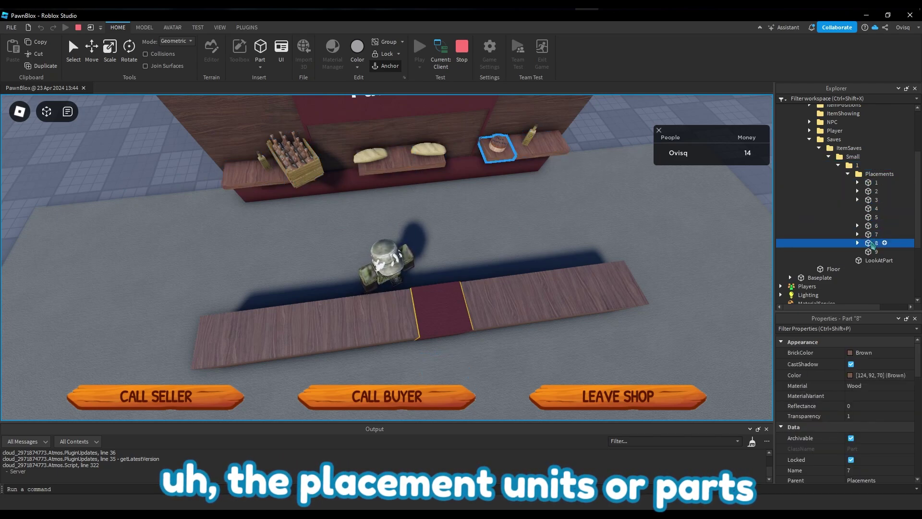
pyautogui.click(871, 252)
# Step: Expand placement 1, check the Bread model stored in it, and collapse the placement
pyautogui.click(871, 182)
pyautogui.click(857, 184)
pyautogui.click(860, 191)
pyautogui.click(857, 183)
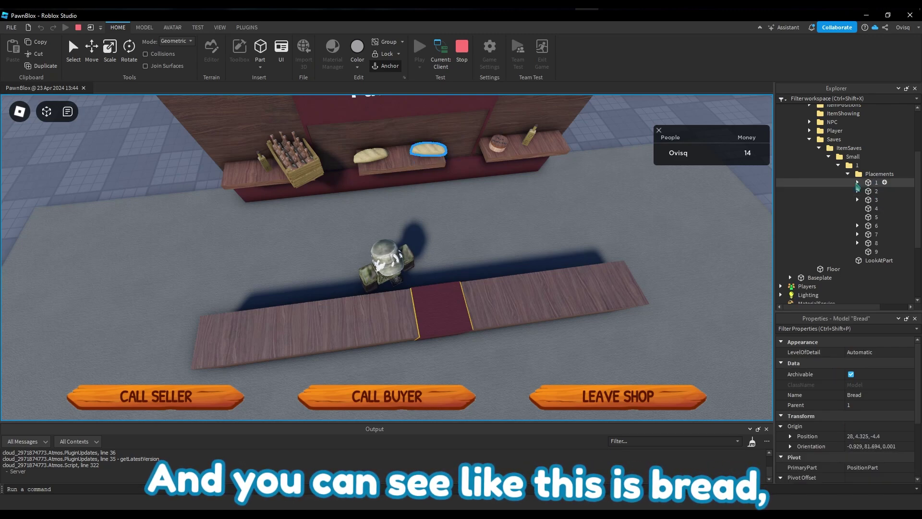
# Step: Expand placement 3, its Aged Pack of Drinks model, and the model's Info folder
pyautogui.click(871, 200)
pyautogui.click(857, 200)
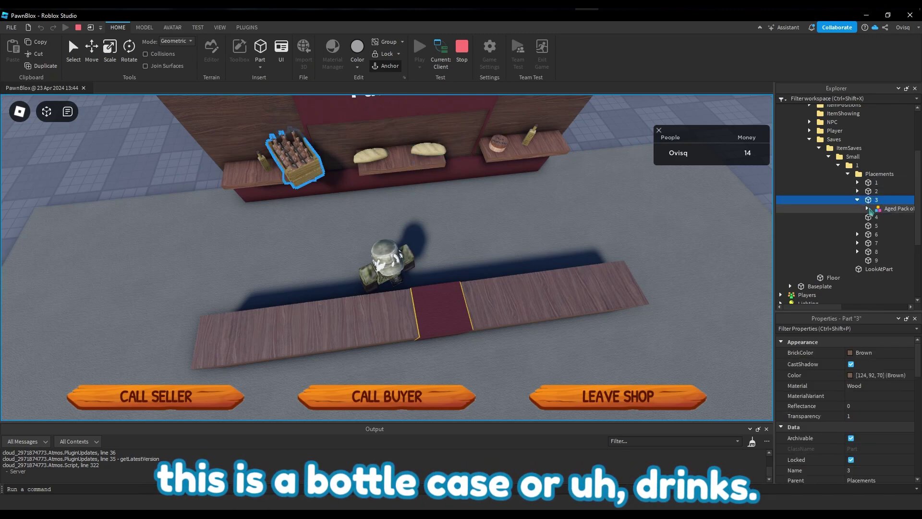
pyautogui.click(868, 209)
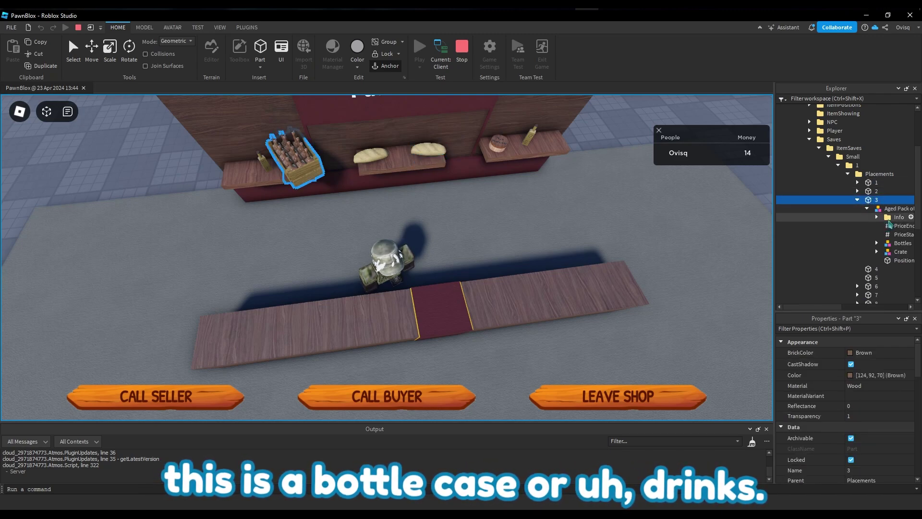
pyautogui.click(888, 218)
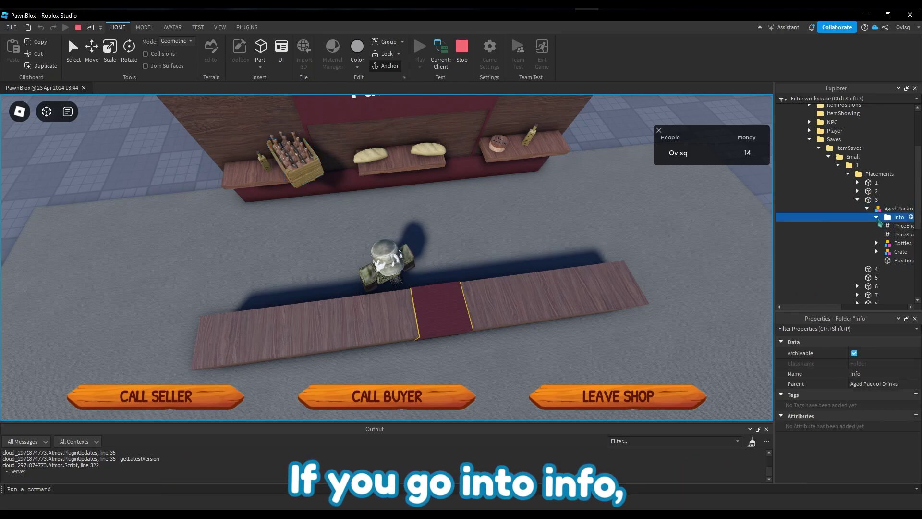
pyautogui.click(877, 217)
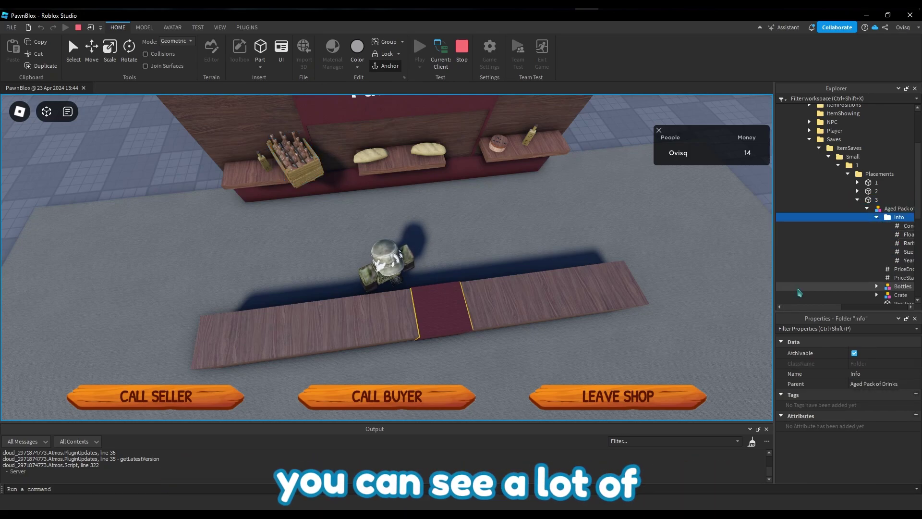
# Step: Check the Condition, Float, Rarity, Size and Year values of the Aged Pack of Drinks
pyautogui.hscroll(3, 848, 231)
pyautogui.click(848, 228)
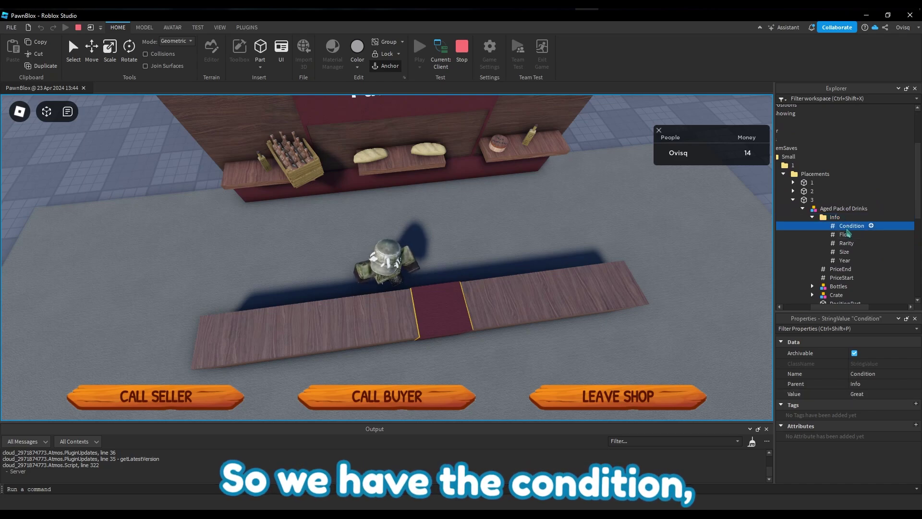
pyautogui.click(846, 234)
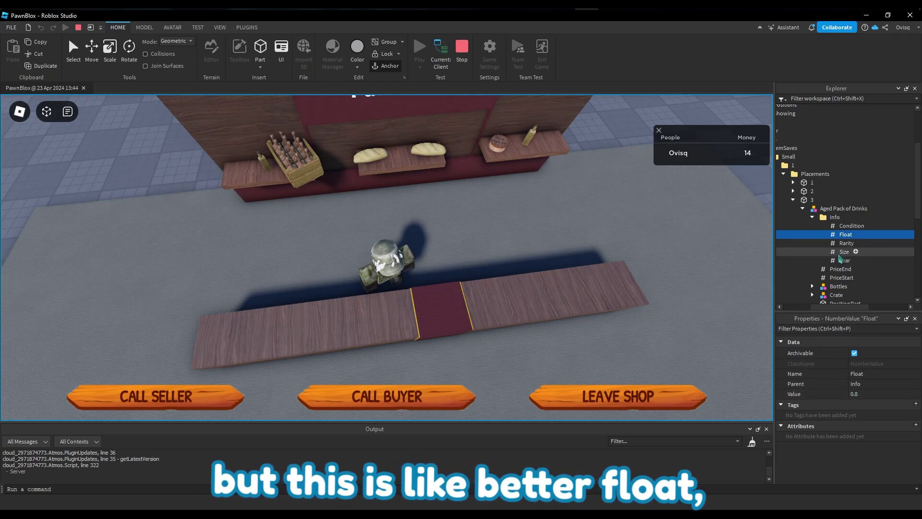
pyautogui.click(856, 243)
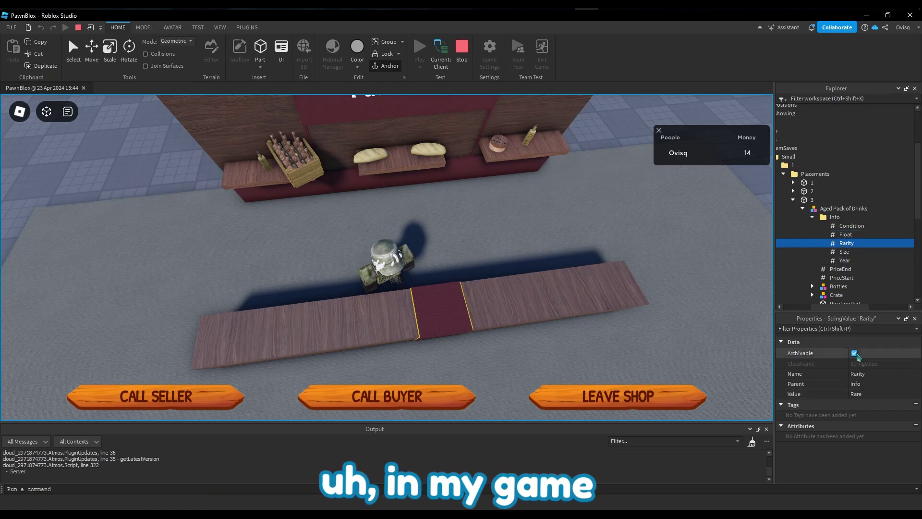
pyautogui.click(843, 252)
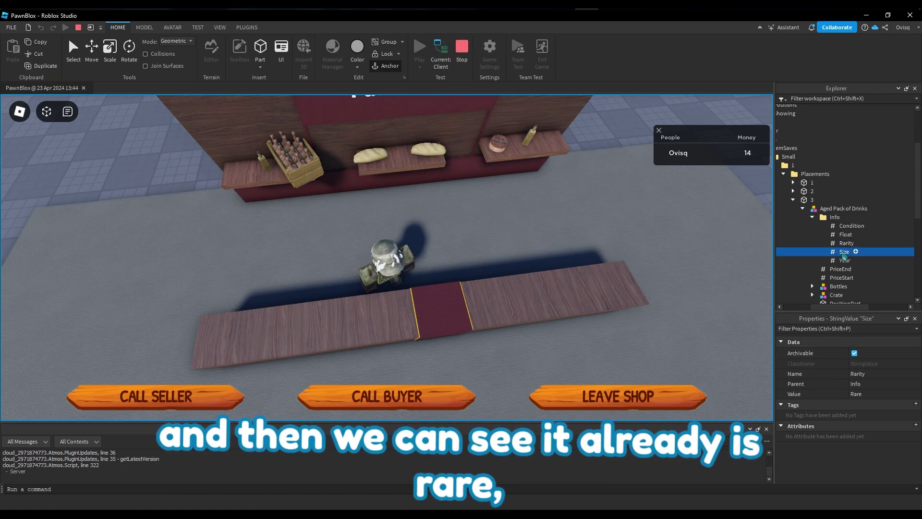
pyautogui.click(844, 260)
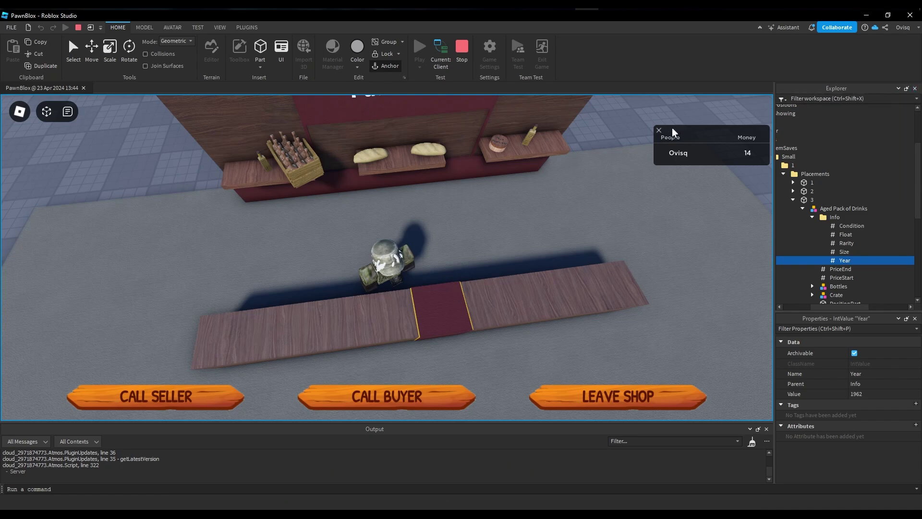
# Step: Hide the in-game player list and stop the playtest
pyautogui.click(660, 130)
pyautogui.press('Tab')
pyautogui.moveTo(597, 195); pyautogui.dragTo(597, 194, button='right')
pyautogui.press('Tab')
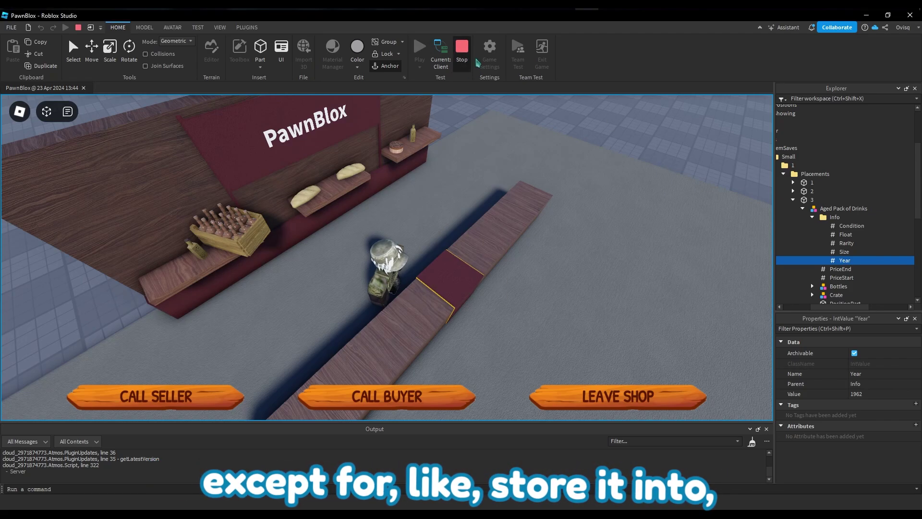
pyautogui.hotkey('shift', 'F5')
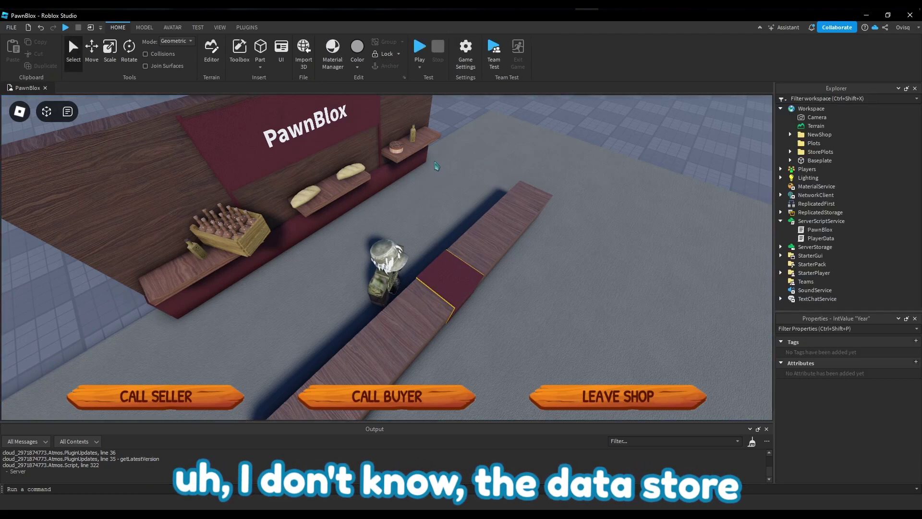
pyautogui.scroll(8, 424, 194)
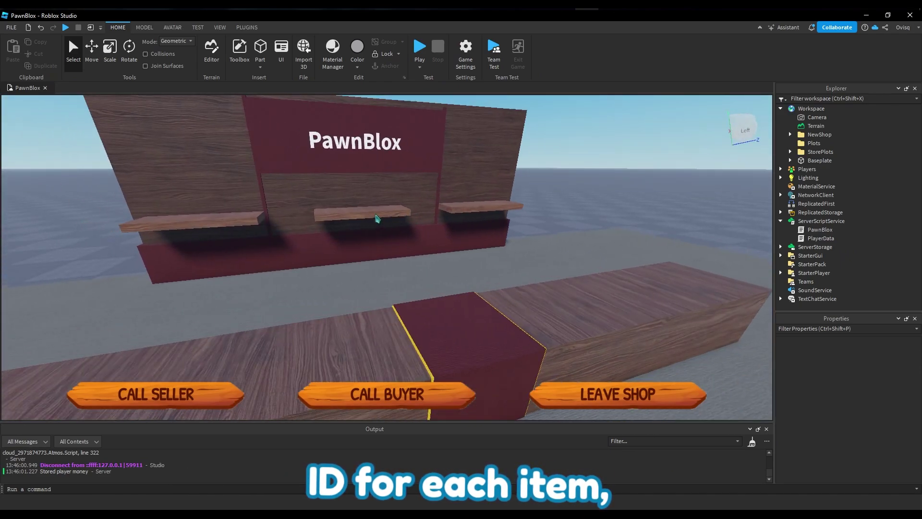
pyautogui.scroll(-8, 376, 219)
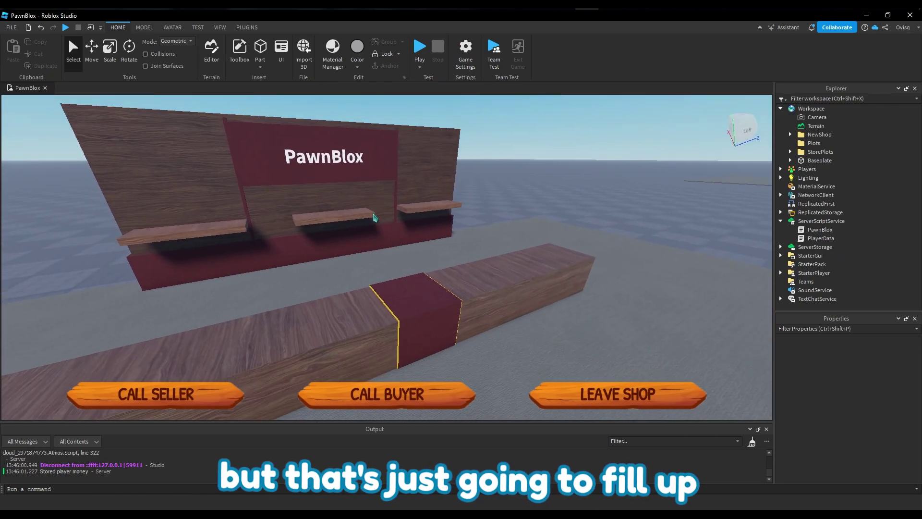
pyautogui.scroll(2, 379, 218)
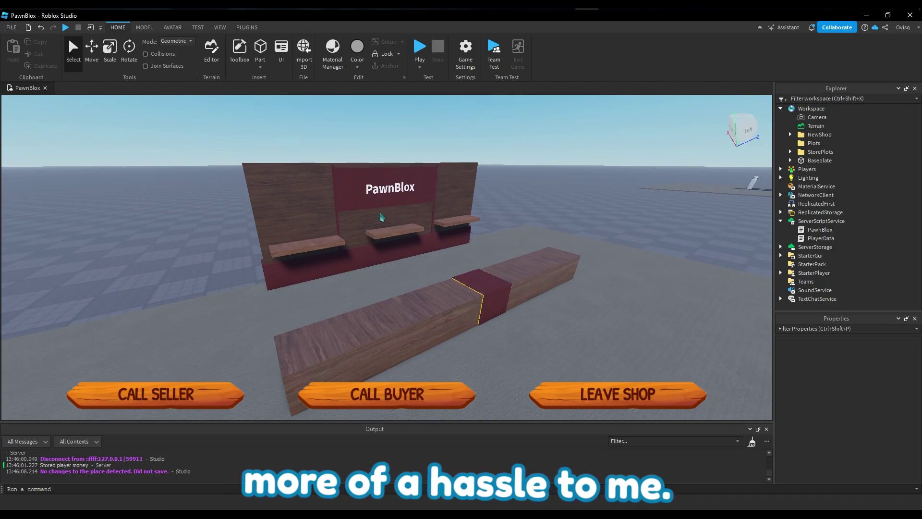
pyautogui.scroll(-8, 553, 223)
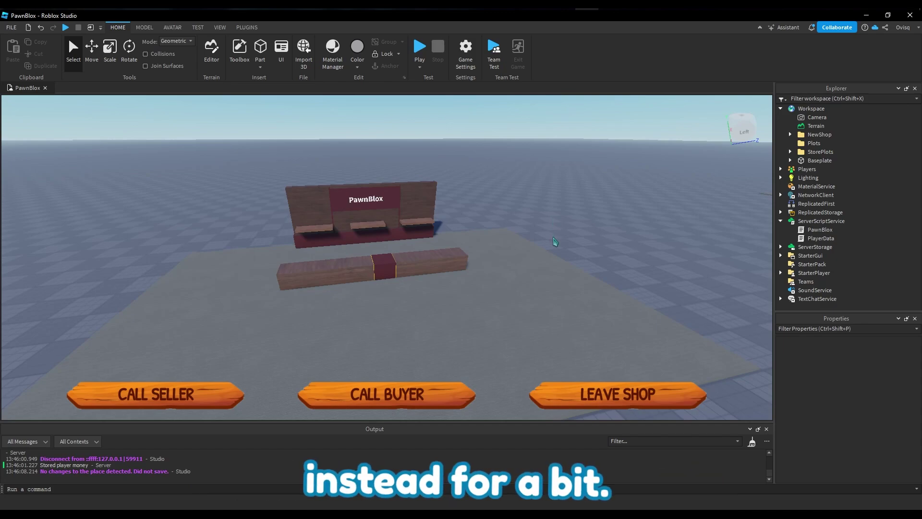
pyautogui.scroll(4, 554, 242)
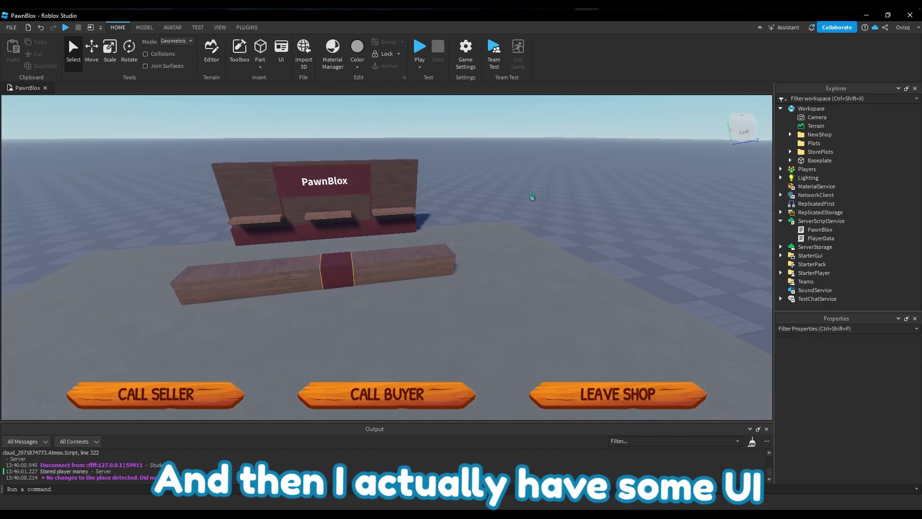